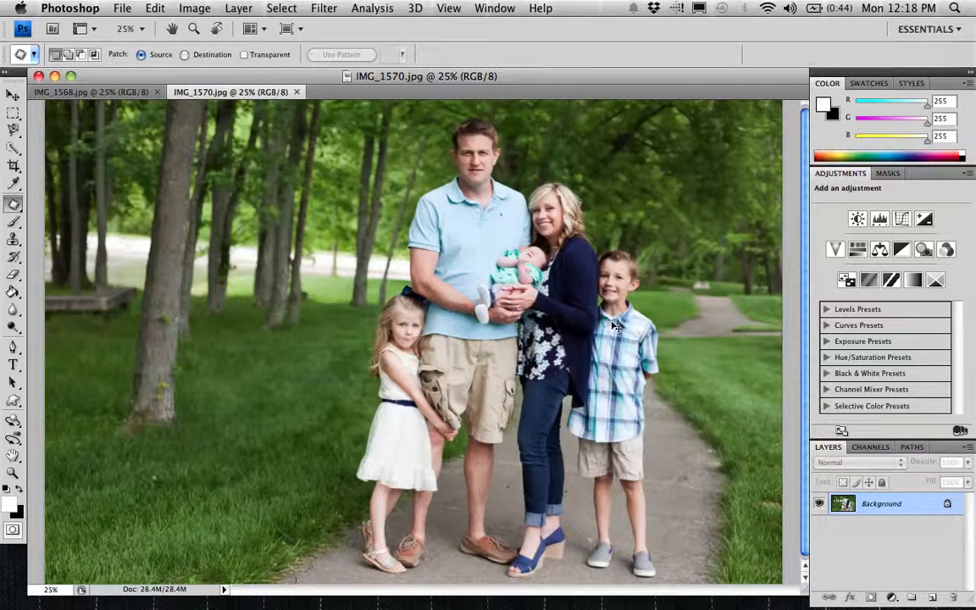
Outline the girl's head in IMG_1568.jpg with a freehand selection using the Patch tool.
key("super+minus")
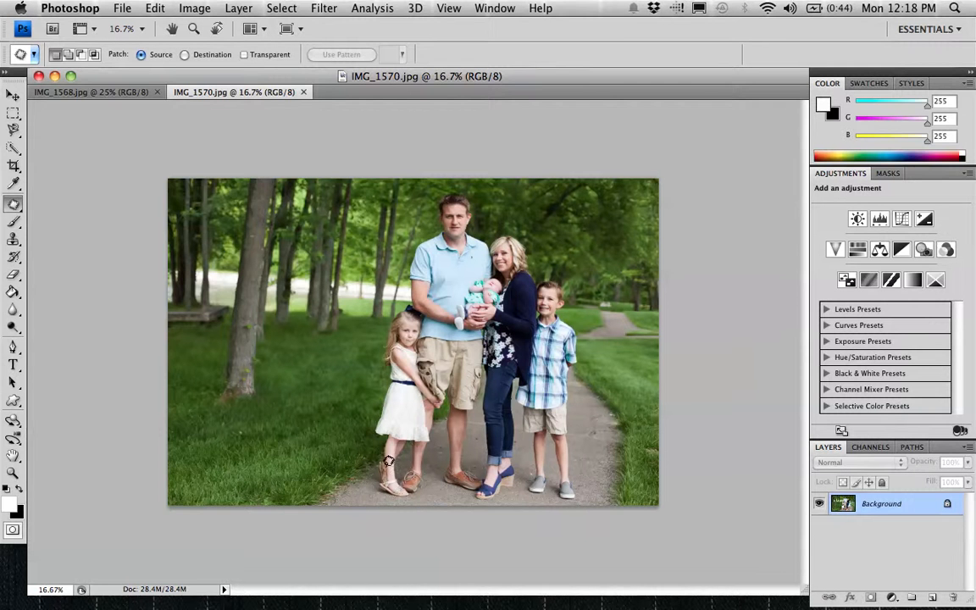
key("super+plus")
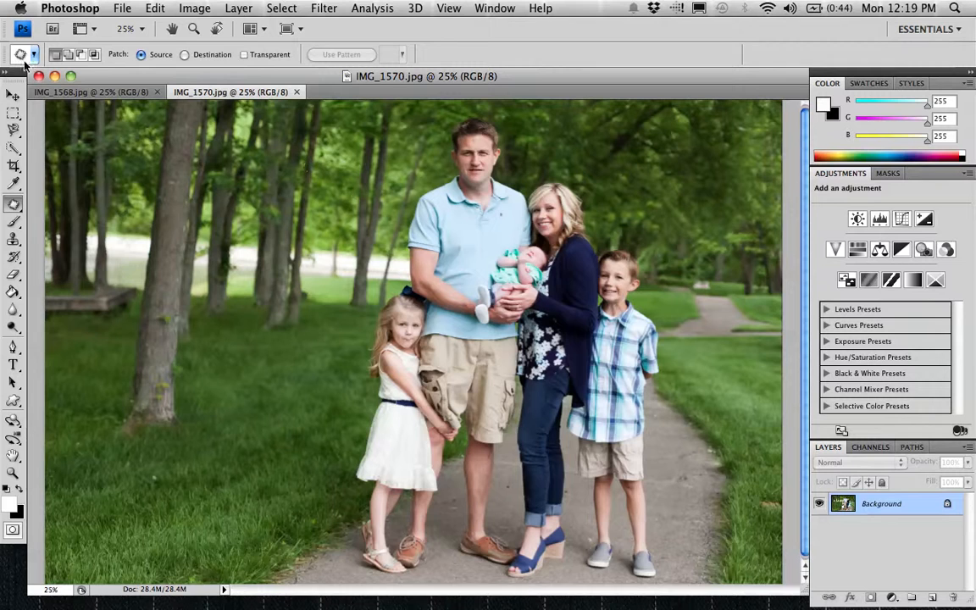
key("super+plus")
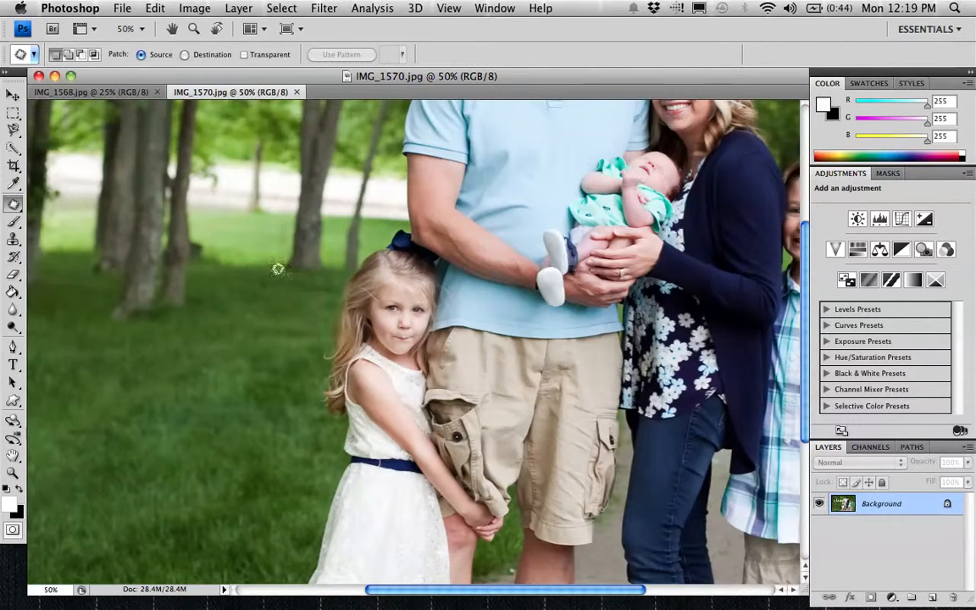
left_click(100, 93)
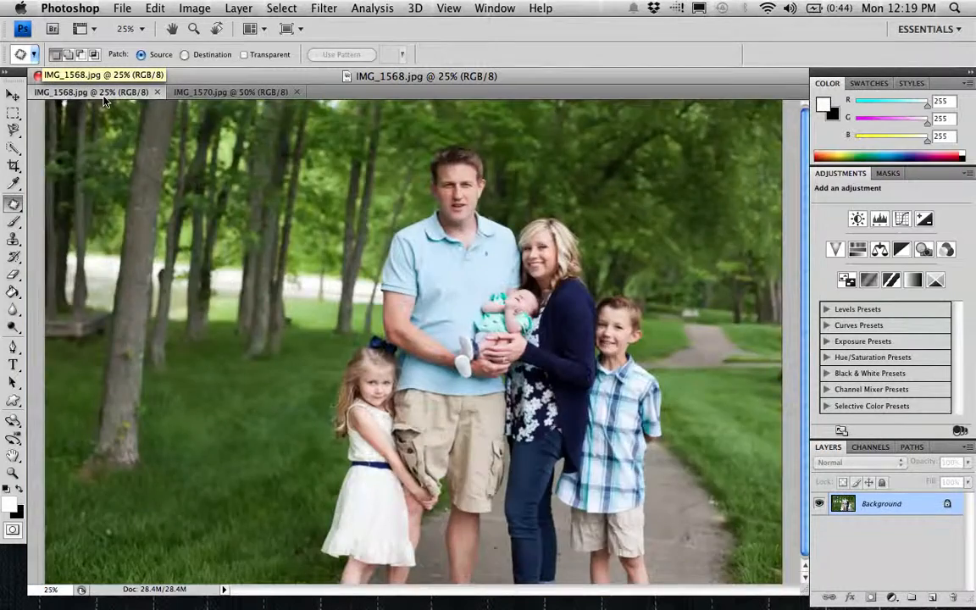
key("super+plus")
key("super+plus")
scroll(104, 100, "down", 5)
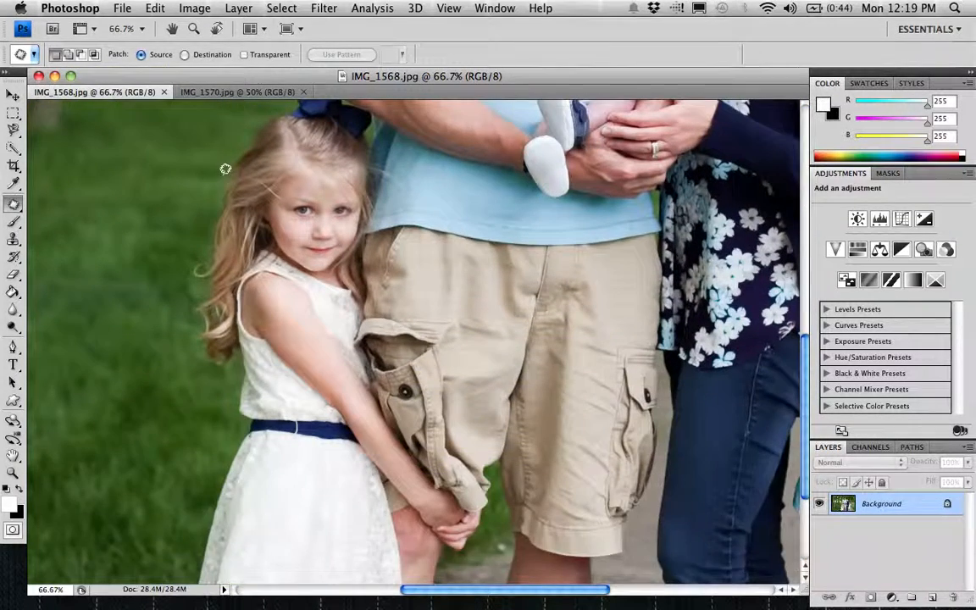
scroll(224, 170, "up", 1)
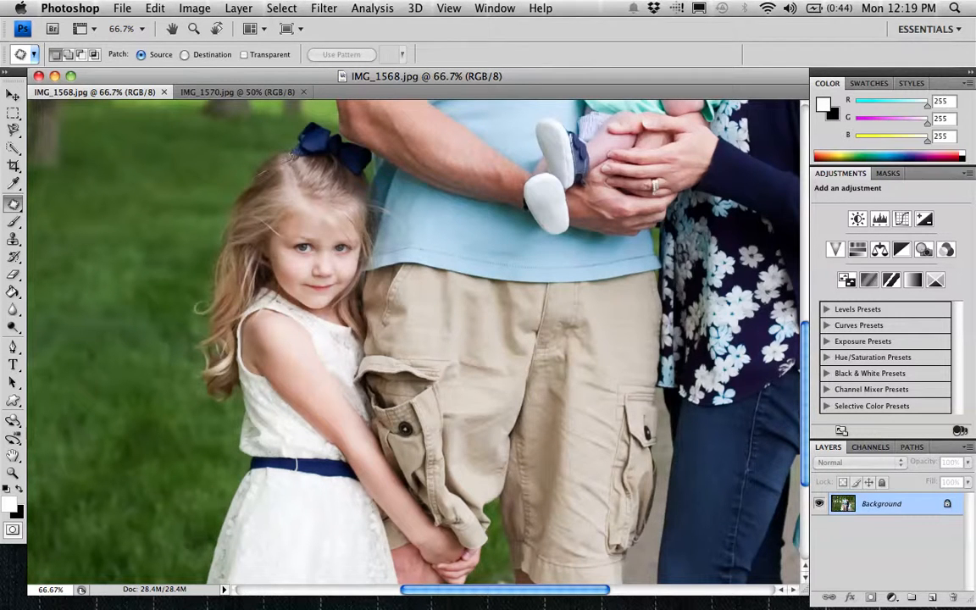
mouse_move(351, 334)
left_mouse_down()
mouse_move(392, 290)
mouse_move(378, 194)
mouse_move(295, 157)
left_mouse_up()
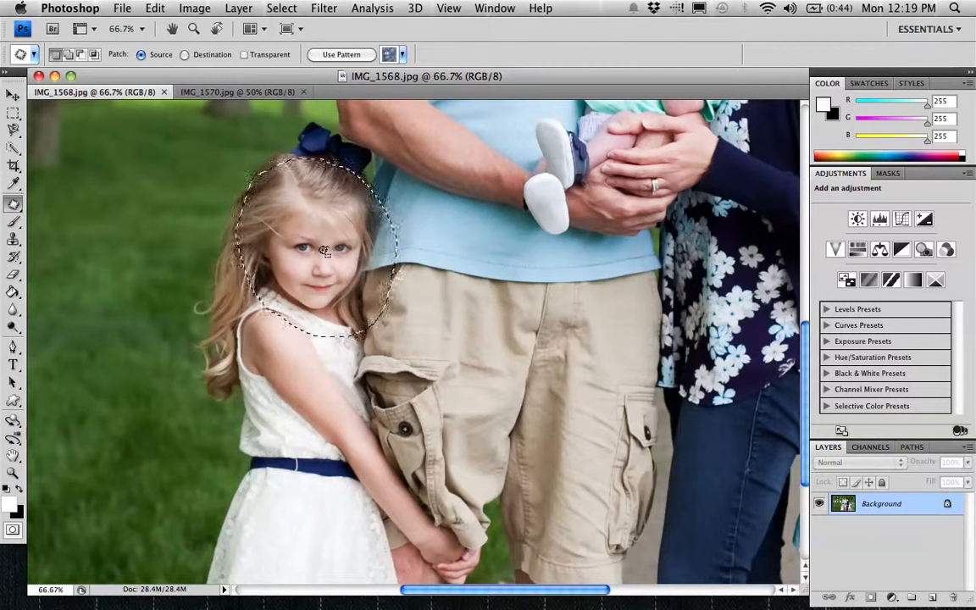
Copy the selected head and paste it into IMG_1570.jpg as a new layer.
left_click(209, 92)
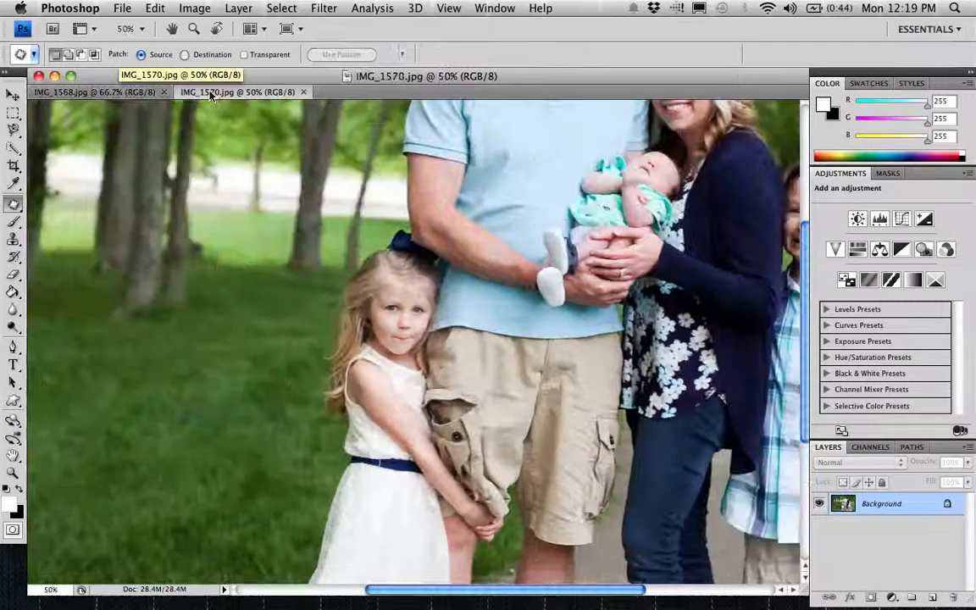
key("super+plus")
key("super+plus")
key("super+plus")
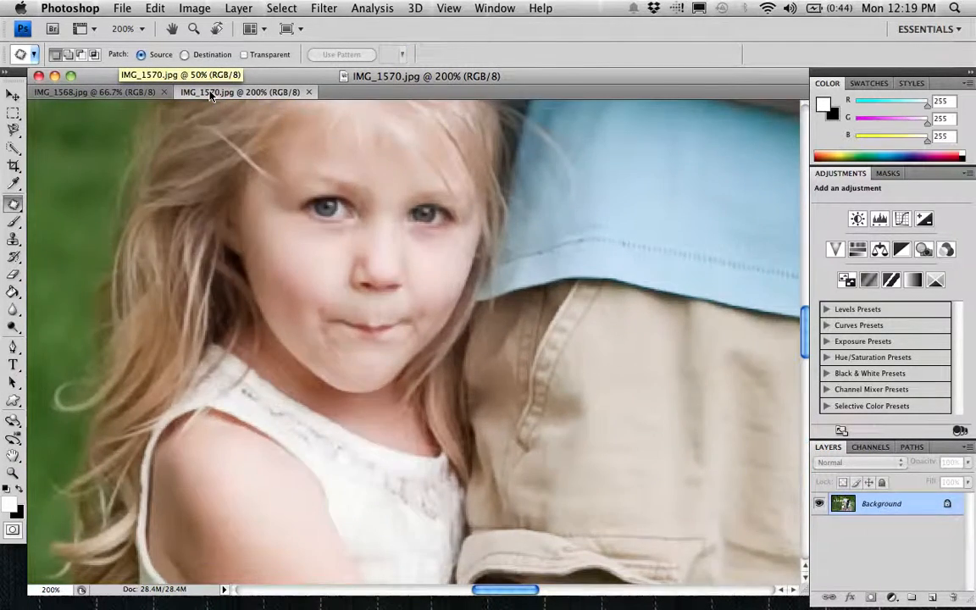
key("super+minus")
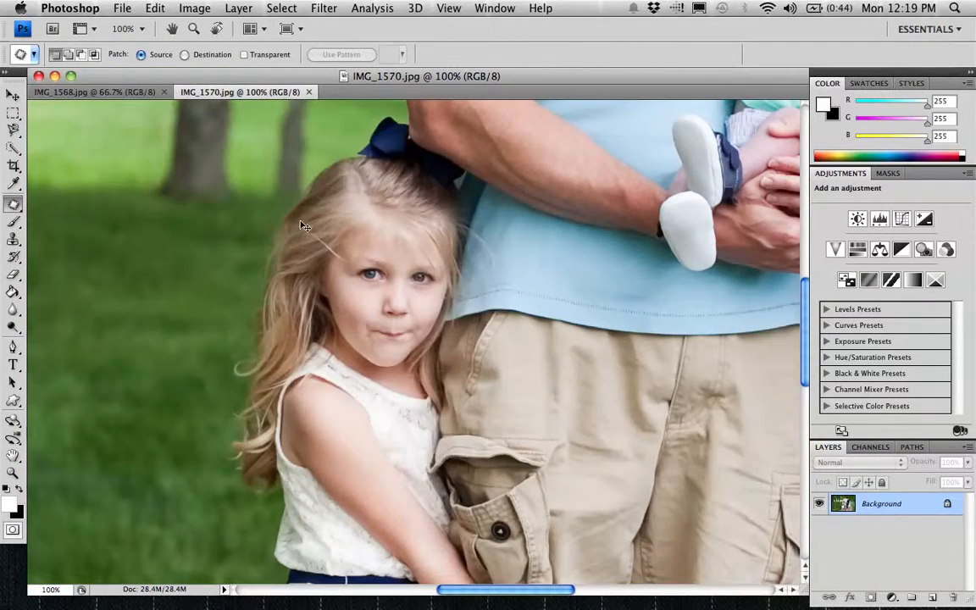
key("super+v")
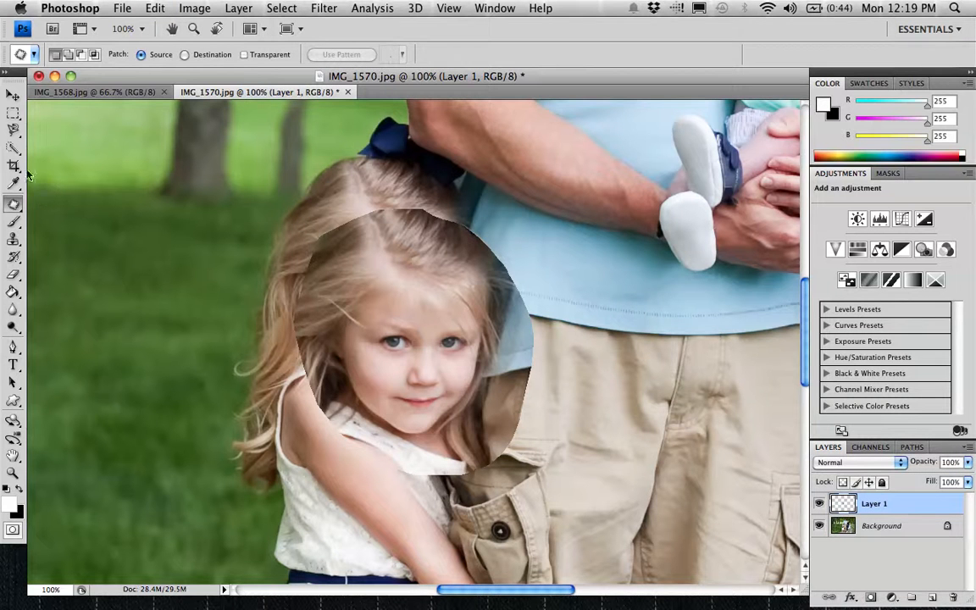
Move the pasted head over the girl's head and lower its layer opacity to 60%.
left_click(13, 95)
left_click_drag(343, 284, 359, 259)
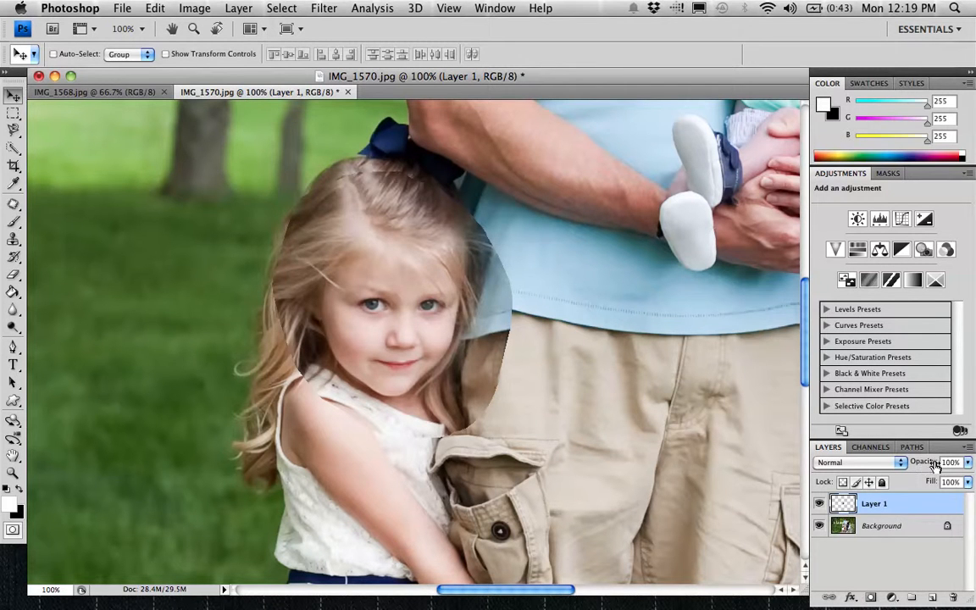
left_click_drag(924, 462, 903, 464)
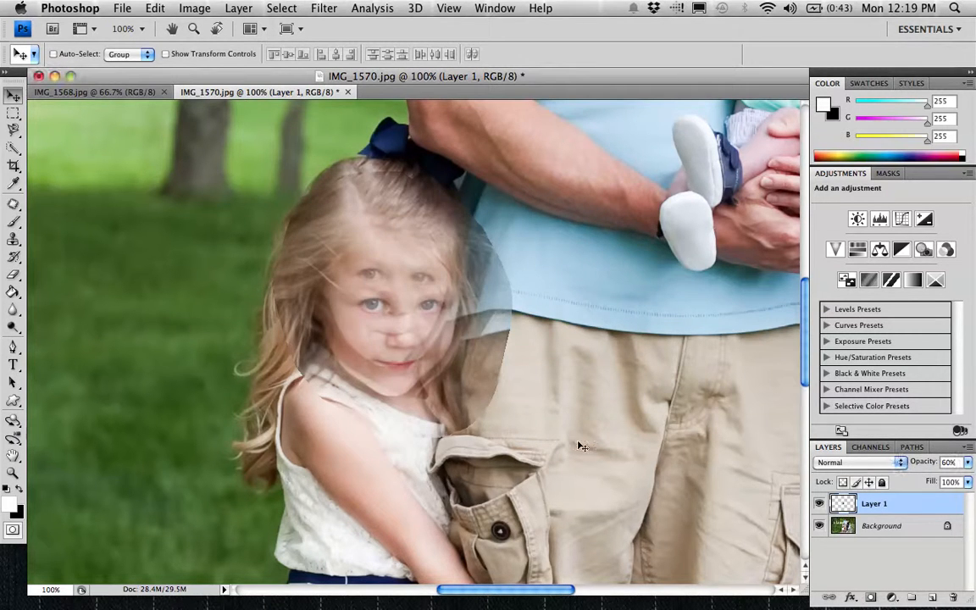
Move the pasted head onto the grass beside the girl and scale it proportionally to about 92.1% with Free Transform.
left_click_drag(405, 263, 202, 243)
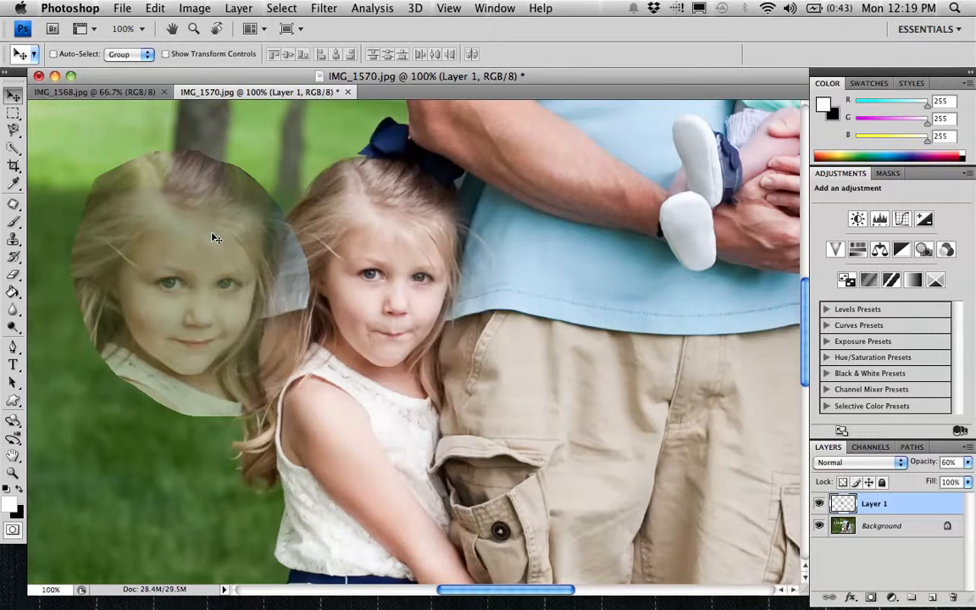
key("super+t")
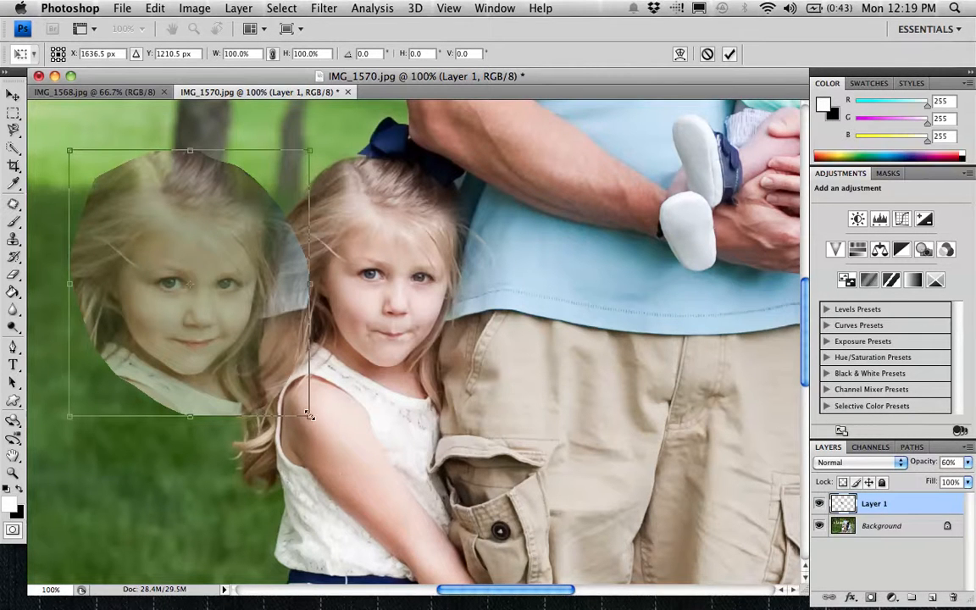
left_click_drag(310, 416, 288, 396)
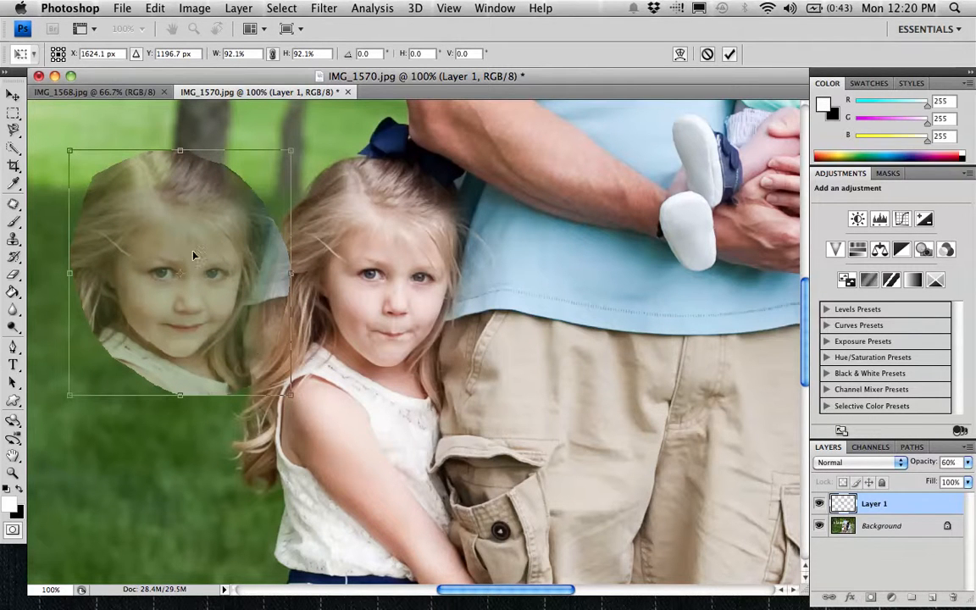
left_click_drag(209, 233, 399, 259)
key("super+z")
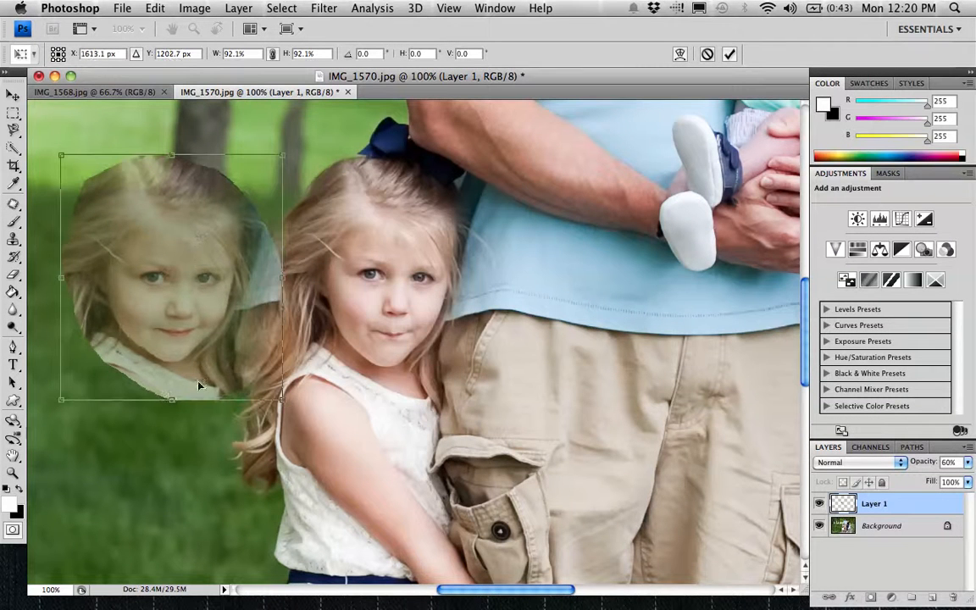
left_click_drag(171, 400, 169, 467)
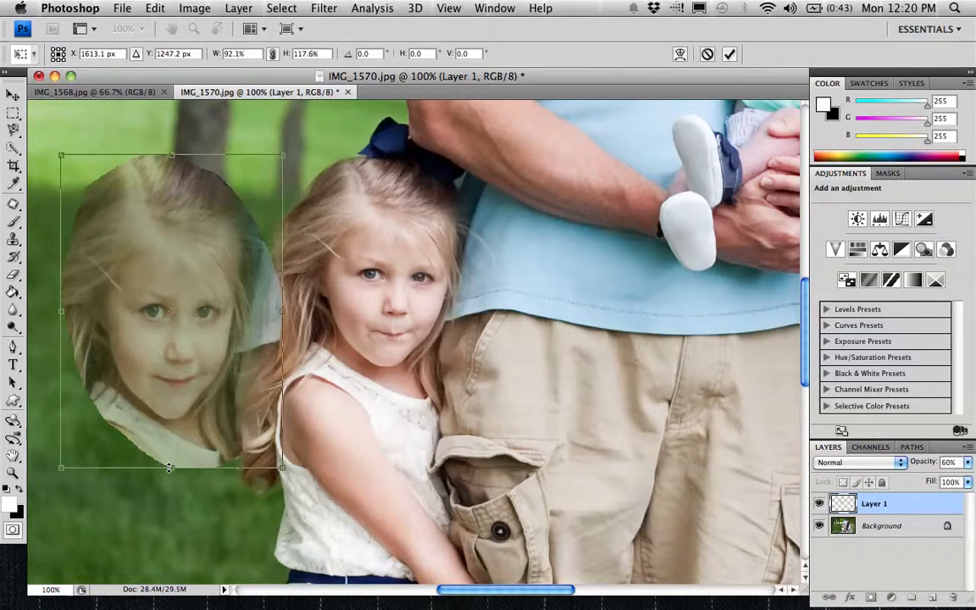
key("super+z")
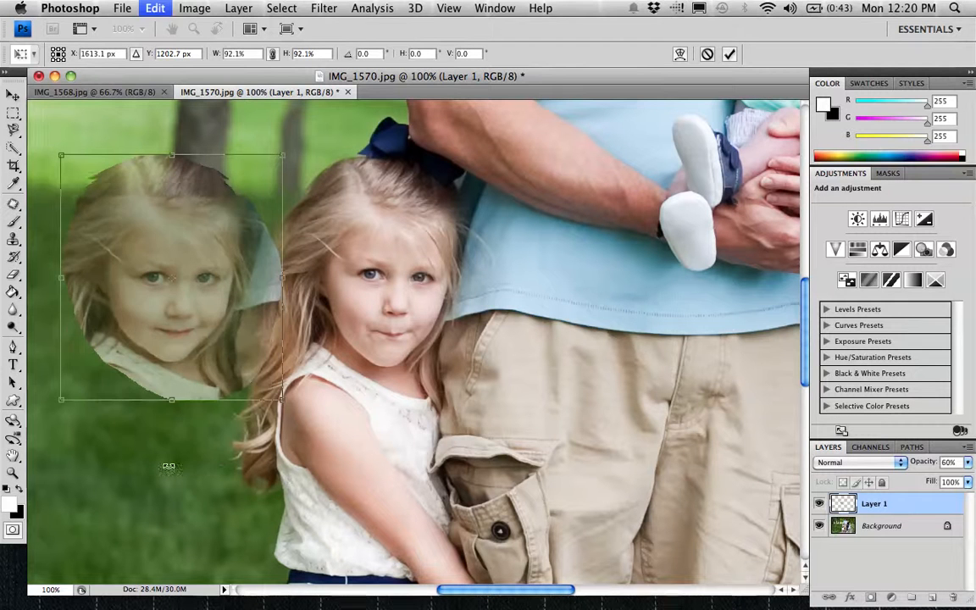
Place the pasted head over the girl's face, rotate it to about -0.3°, and scale it proportionally to 90.7%.
left_click_drag(192, 295, 409, 294)
key("super+plus")
scroll(404, 295, "up", 5)
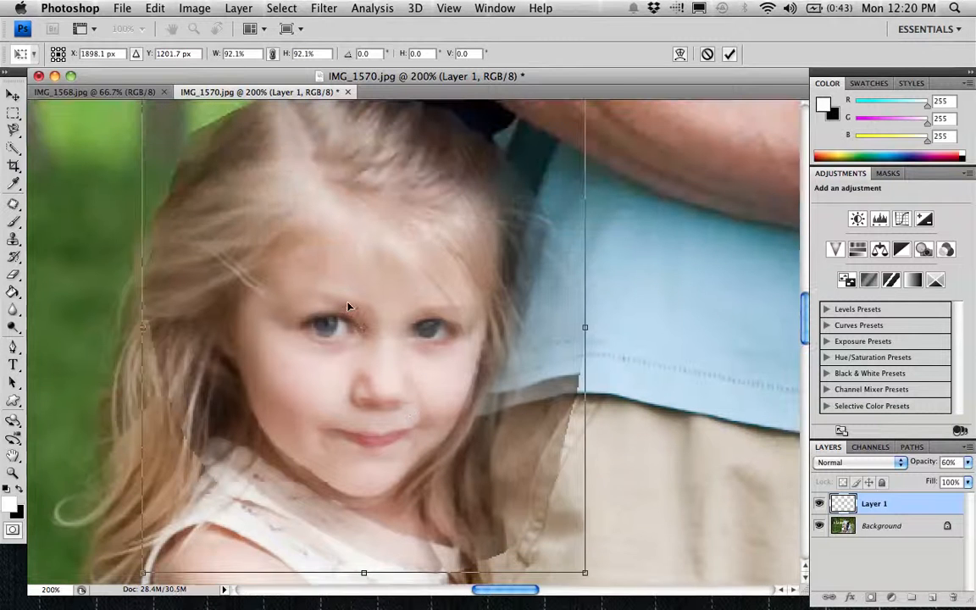
left_click_drag(647, 331, 647, 330)
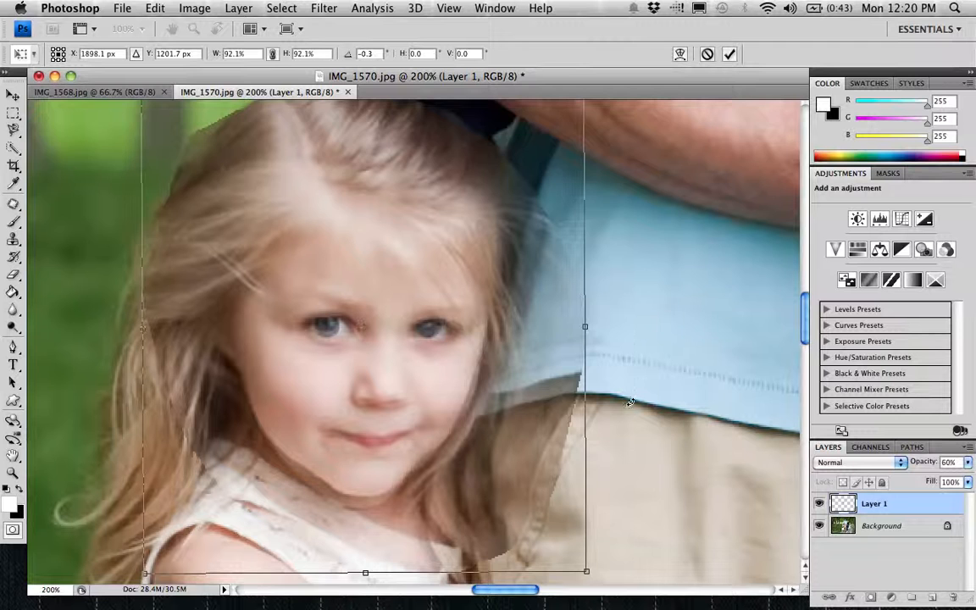
scroll(630, 402, "down", 5)
scroll(630, 402, "up", 1)
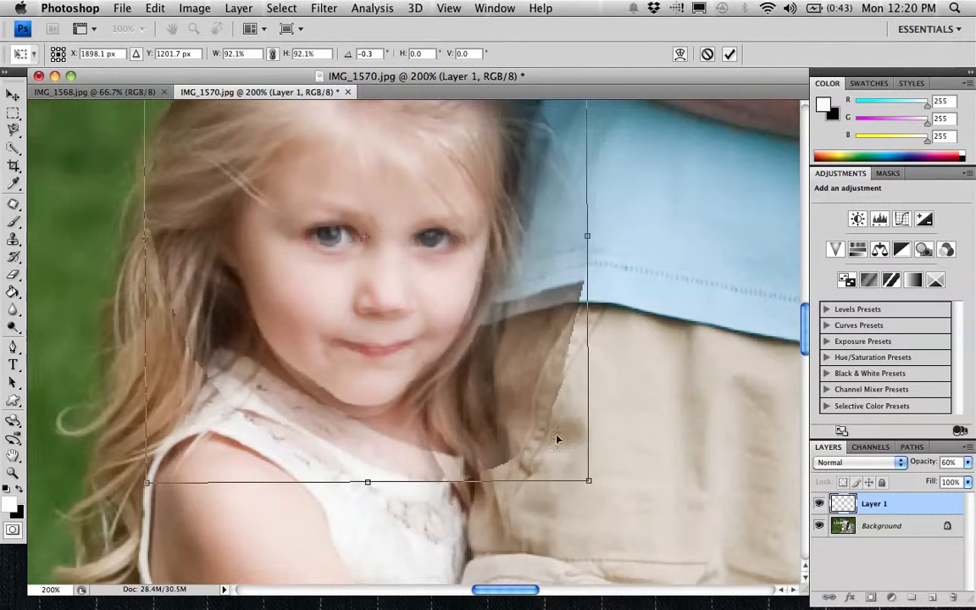
left_click_drag(589, 481, 581, 475)
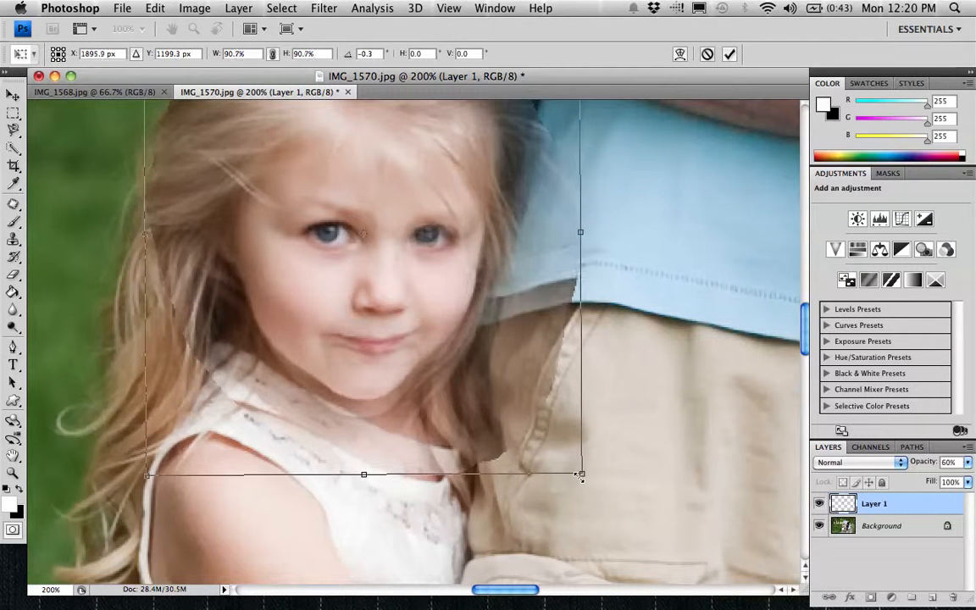
Lower the pasted head layer's opacity to 48% to compare its facial features with the photo underneath.
key("super+plus")
key("super+plus")
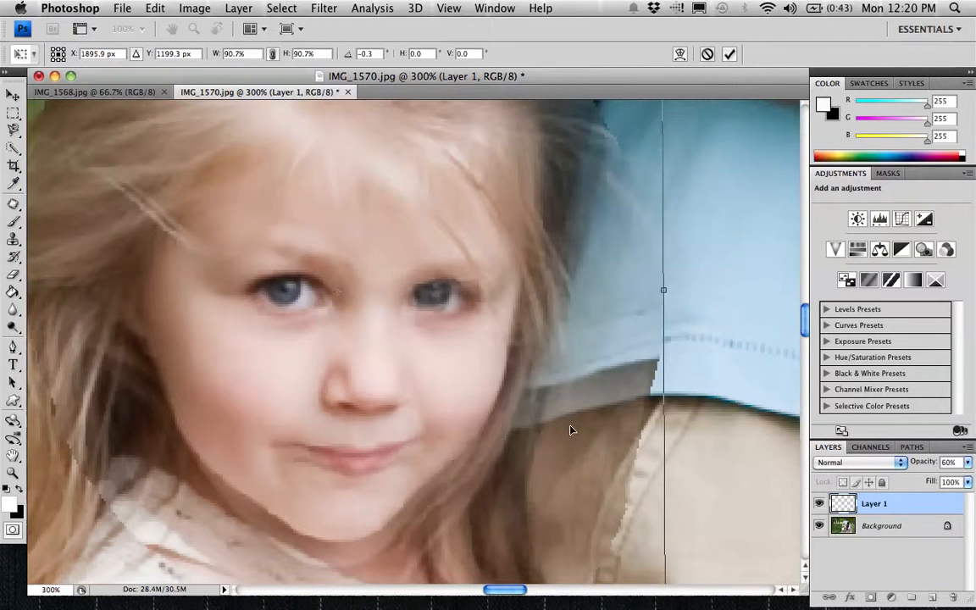
left_click_drag(936, 470, 920, 466)
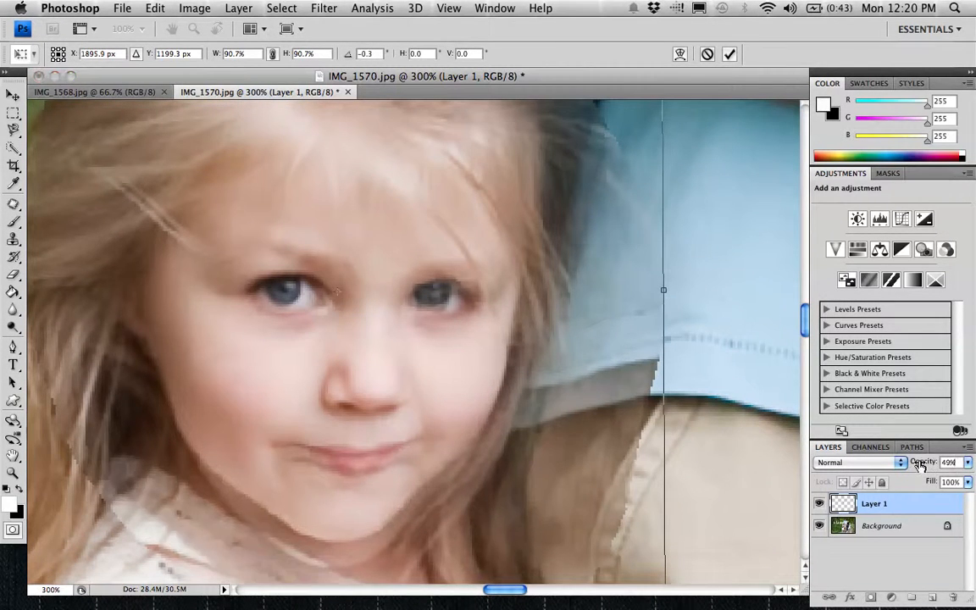
Scale the pasted head to 90.0%, rotate it to 1.9°, and shift it slightly down over the girl's face.
key("super+minus")
key("super+minus")
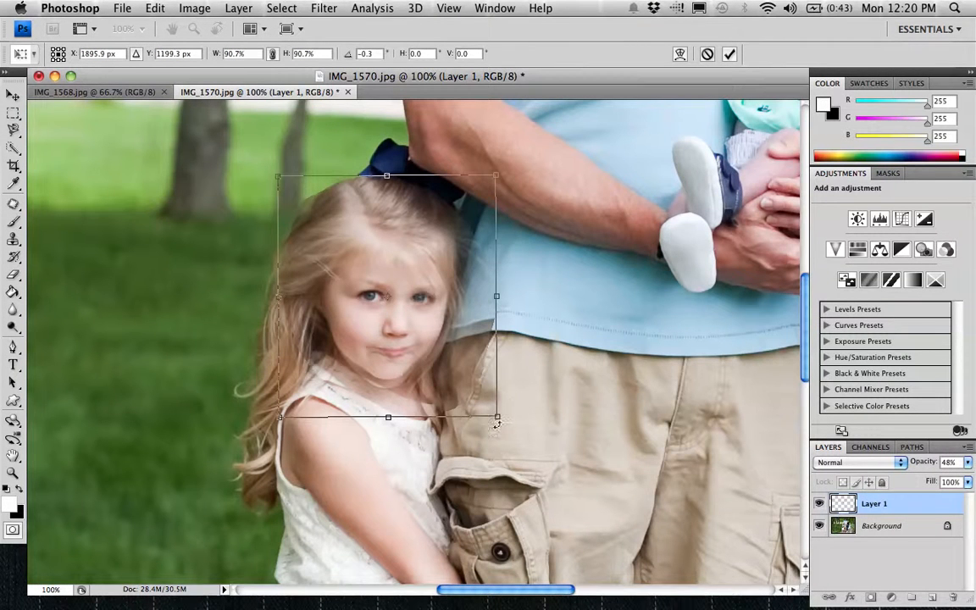
left_click_drag(498, 416, 505, 426)
key("super+equal")
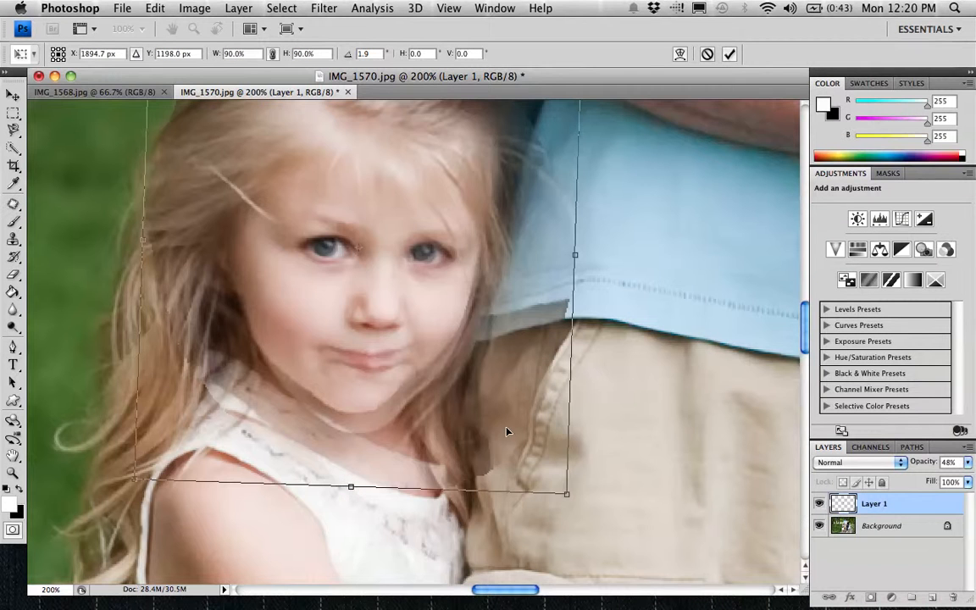
left_click_drag(377, 290, 384, 316)
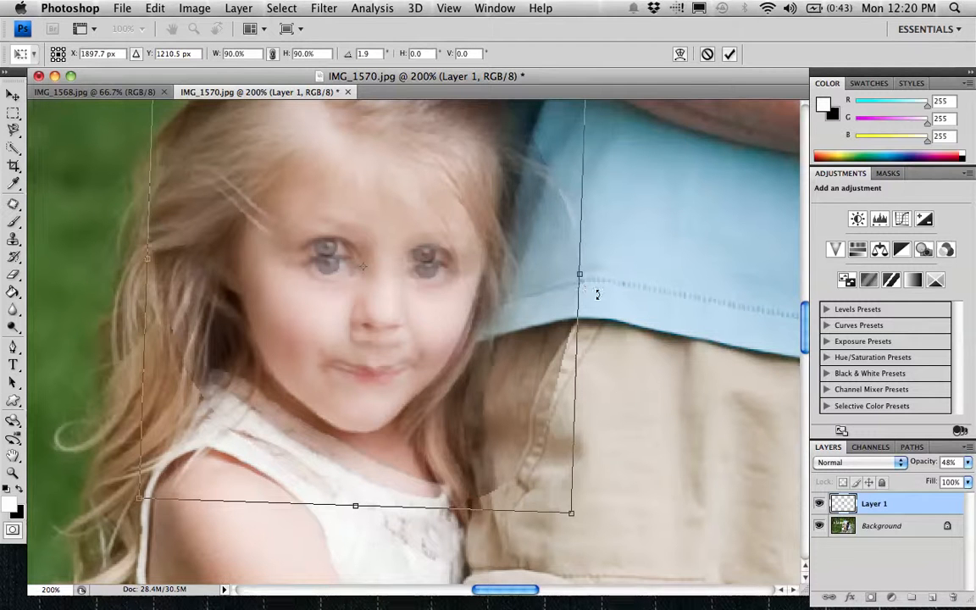
Rotate the pasted head to 2.9° to match the tilt of the girl's head underneath.
scroll(628, 297, "up", 3)
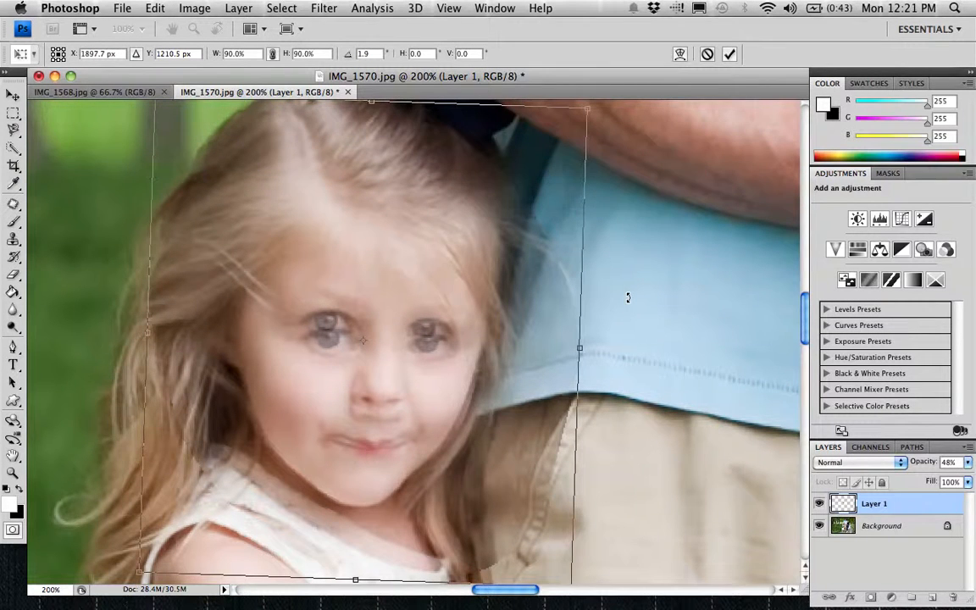
scroll(628, 297, "down", 1)
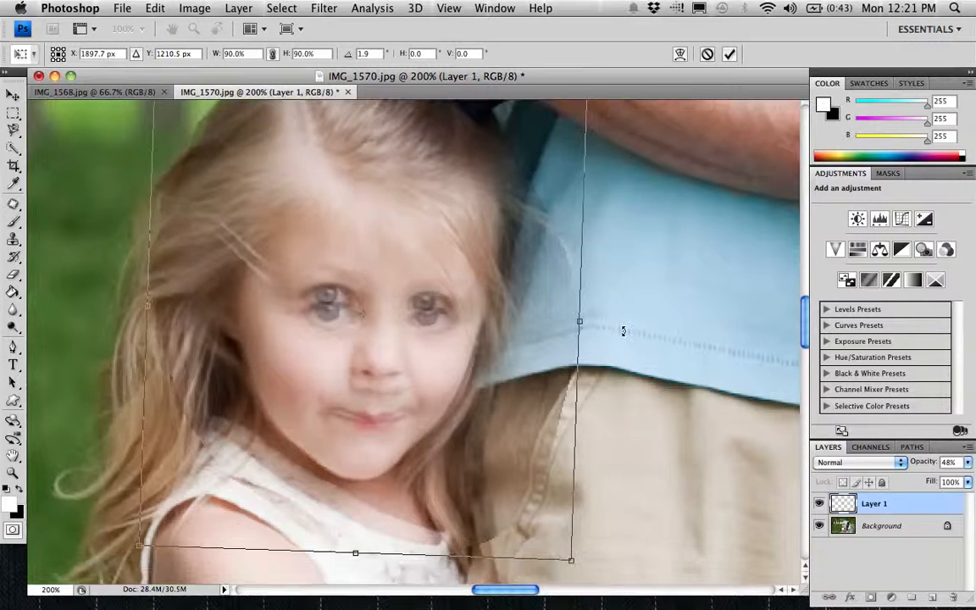
left_click_drag(624, 331, 625, 336)
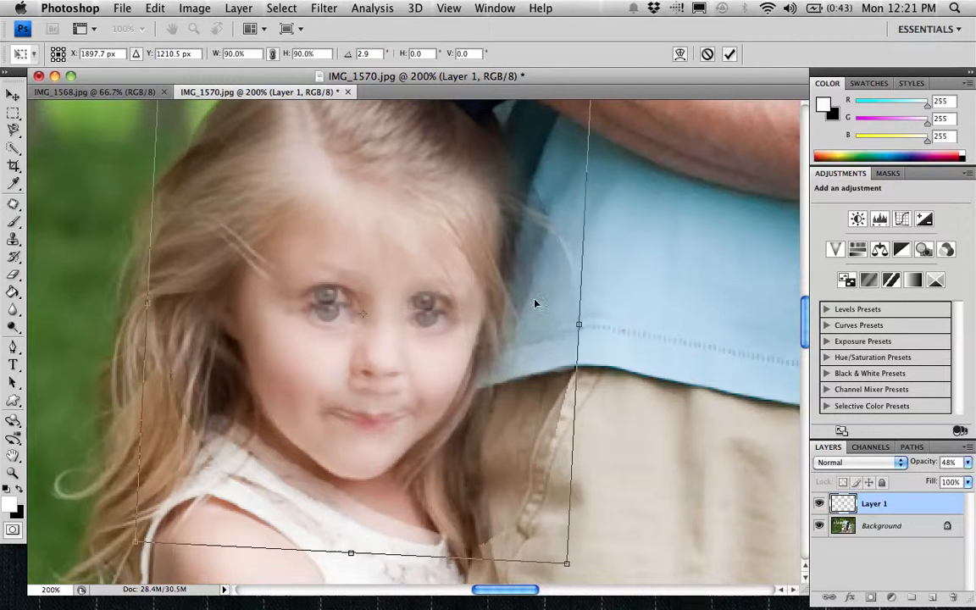
Scale the pasted head to 91.3% and rotate it to 4.0° to match the head underneath.
scroll(530, 304, "up", 4)
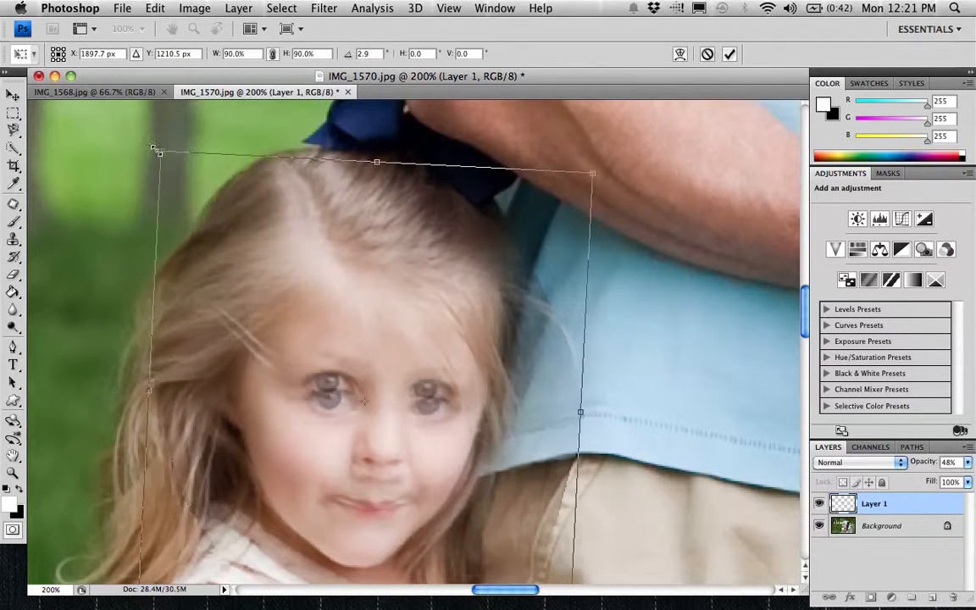
left_click_drag(161, 152, 156, 146)
left_click_drag(287, 391, 290, 399)
left_click_drag(663, 169, 658, 163)
left_click_drag(380, 207, 382, 212)
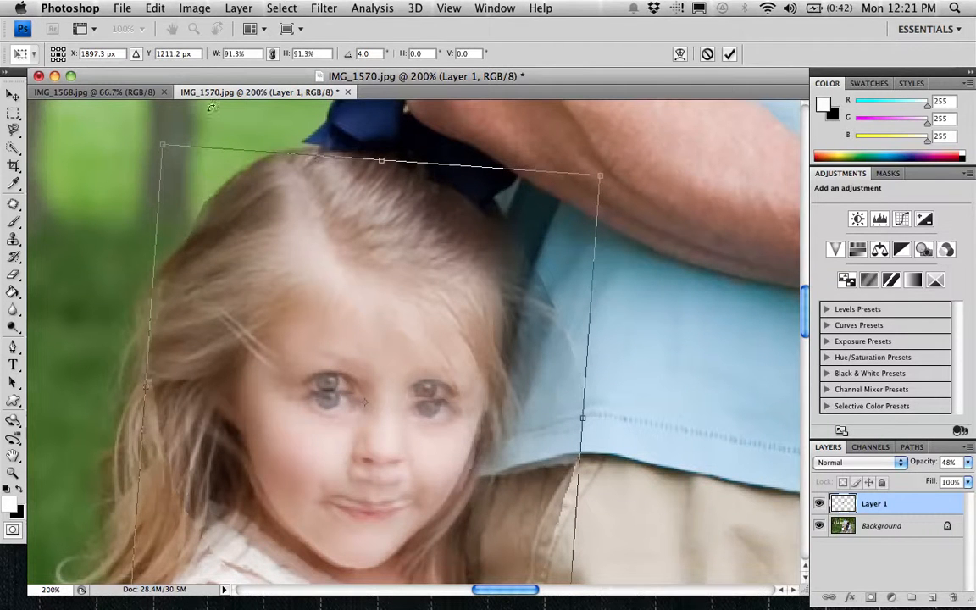
Scale the pasted head to 89.9%, shift it slightly up to align the features, and apply the transform.
left_click_drag(167, 139, 169, 153)
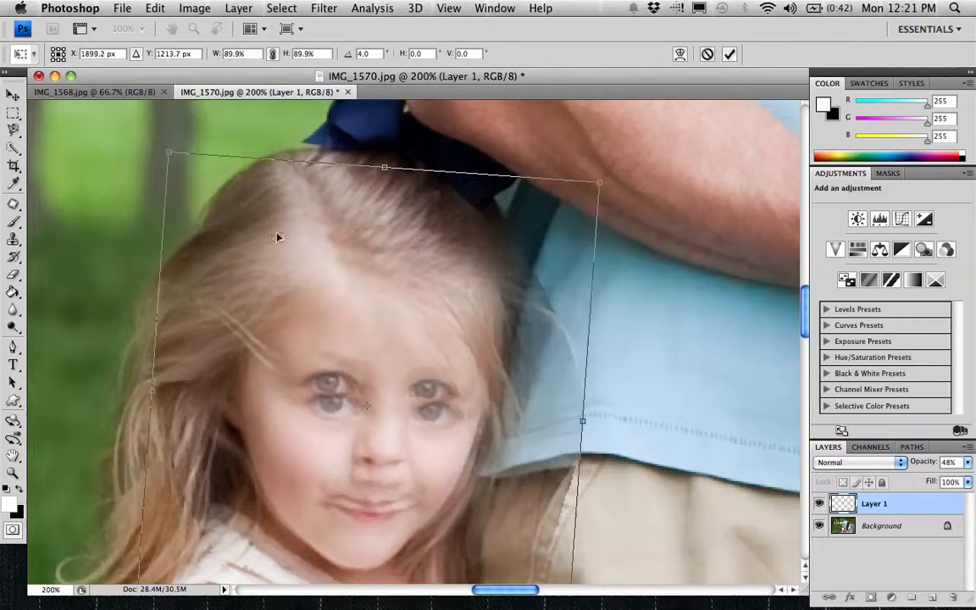
left_click_drag(338, 277, 338, 273)
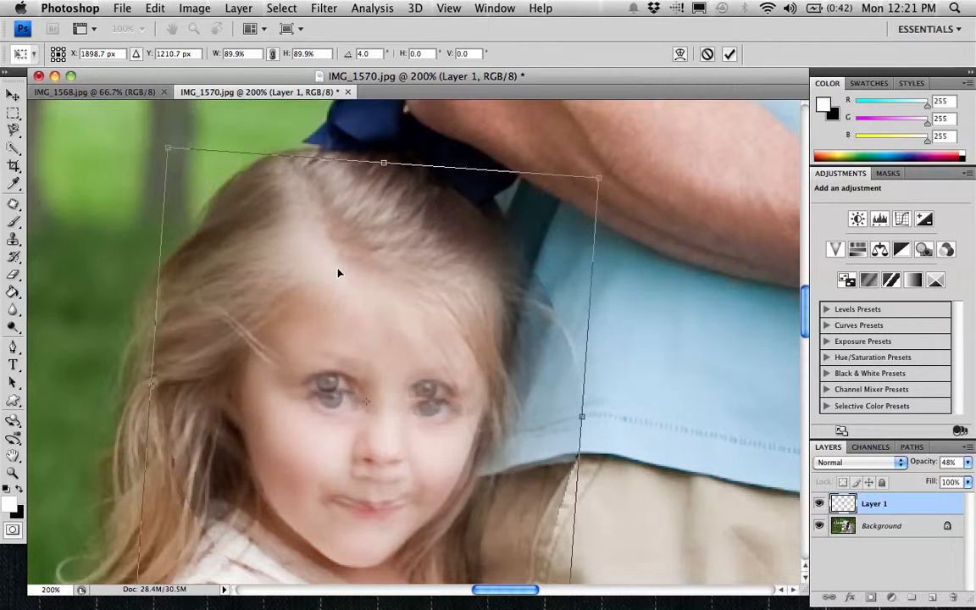
key("super+minus")
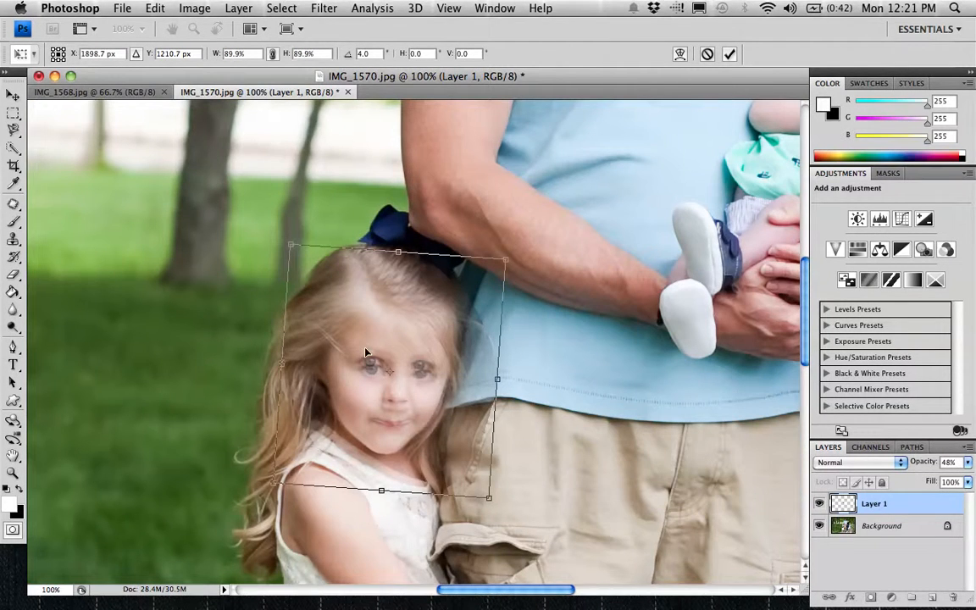
key("Return")
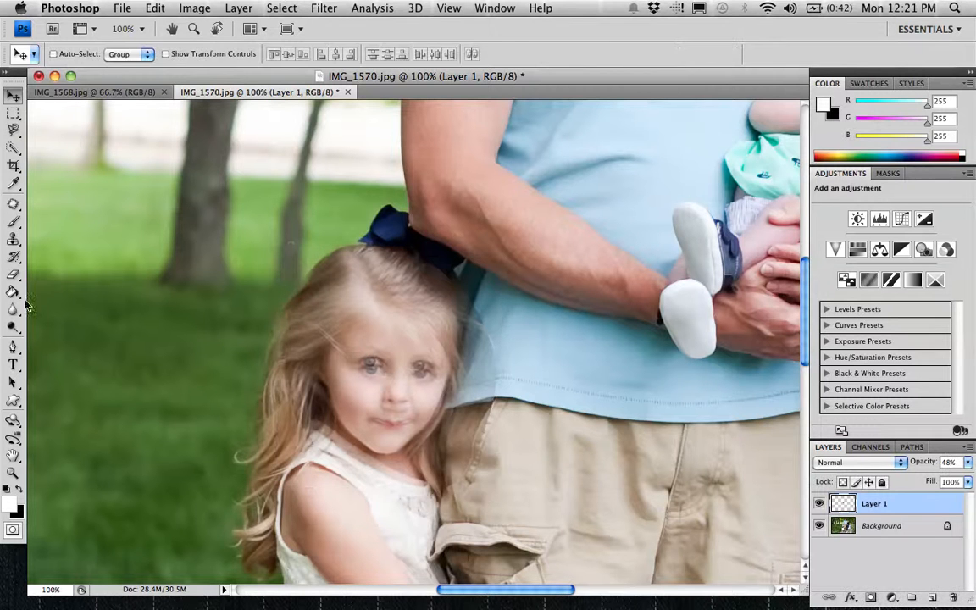
Erase the pasted layer's leftover edges around the top and sides of the girl's head with a soft 65 px Eraser.
left_click(13, 274)
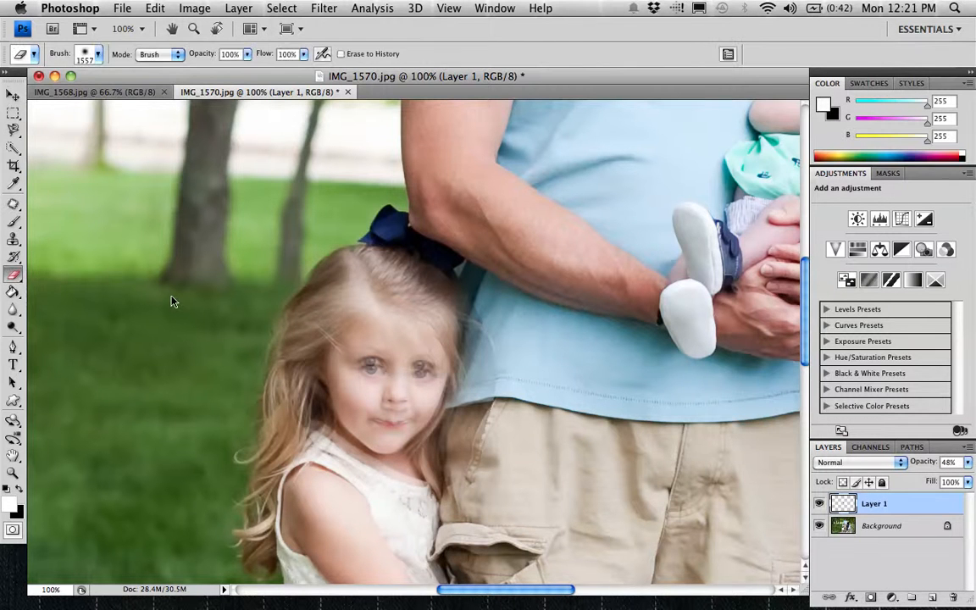
left_click(98, 52)
left_click(124, 231)
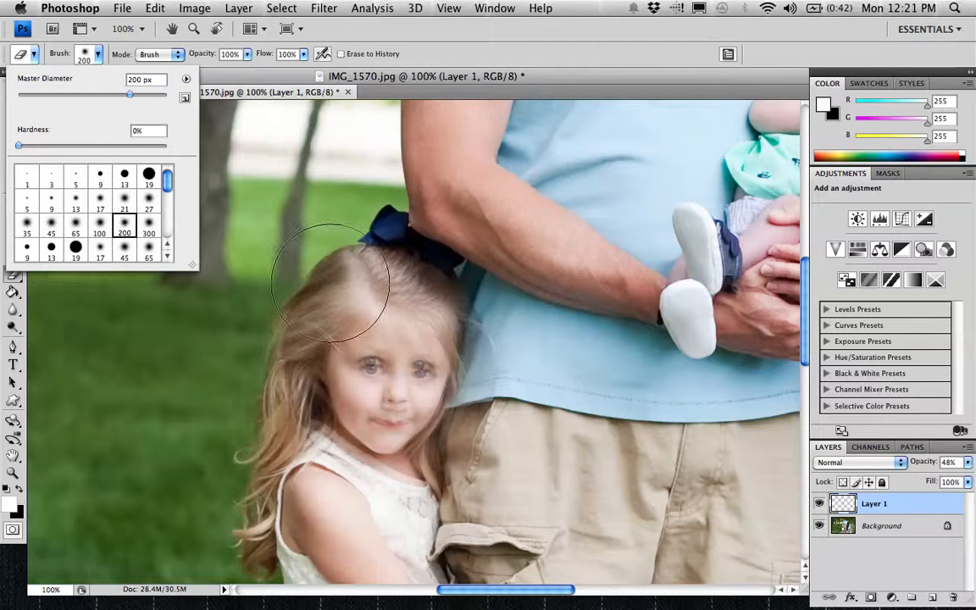
left_click(76, 224)
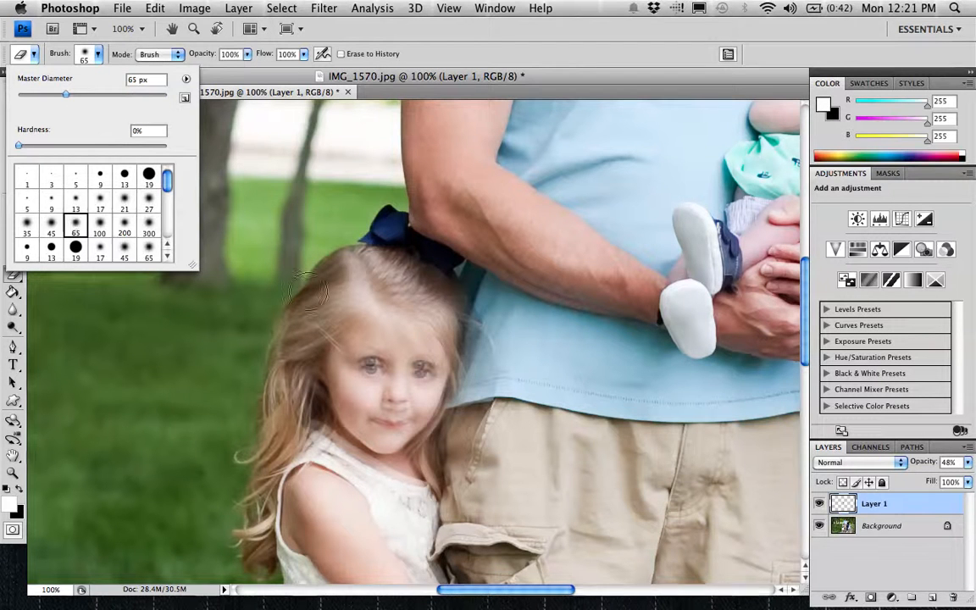
left_click(294, 273)
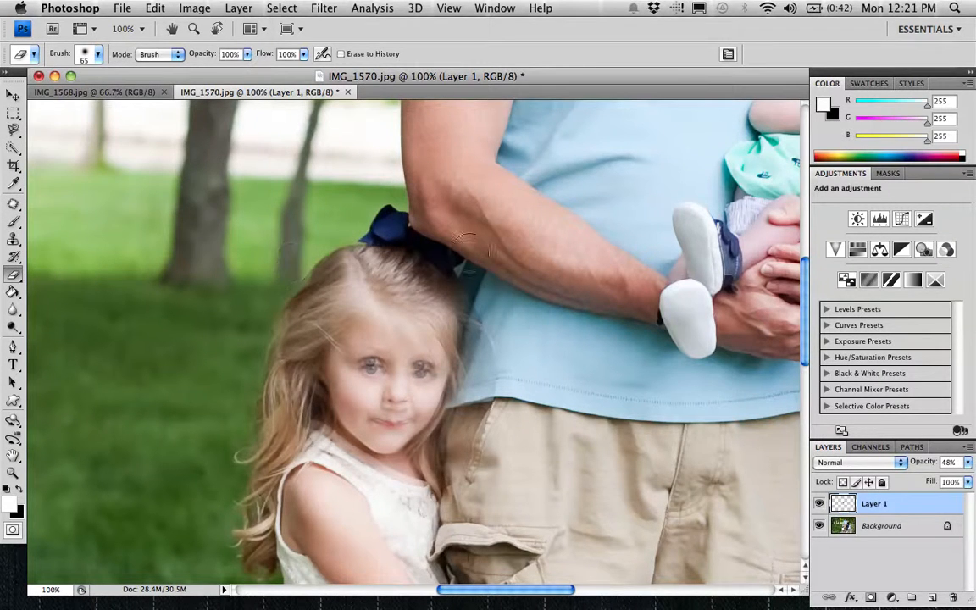
mouse_move(459, 300)
left_mouse_down()
mouse_move(504, 352)
mouse_move(479, 439)
mouse_move(427, 519)
mouse_move(422, 495)
mouse_move(367, 488)
mouse_move(293, 439)
mouse_move(281, 378)
left_mouse_up()
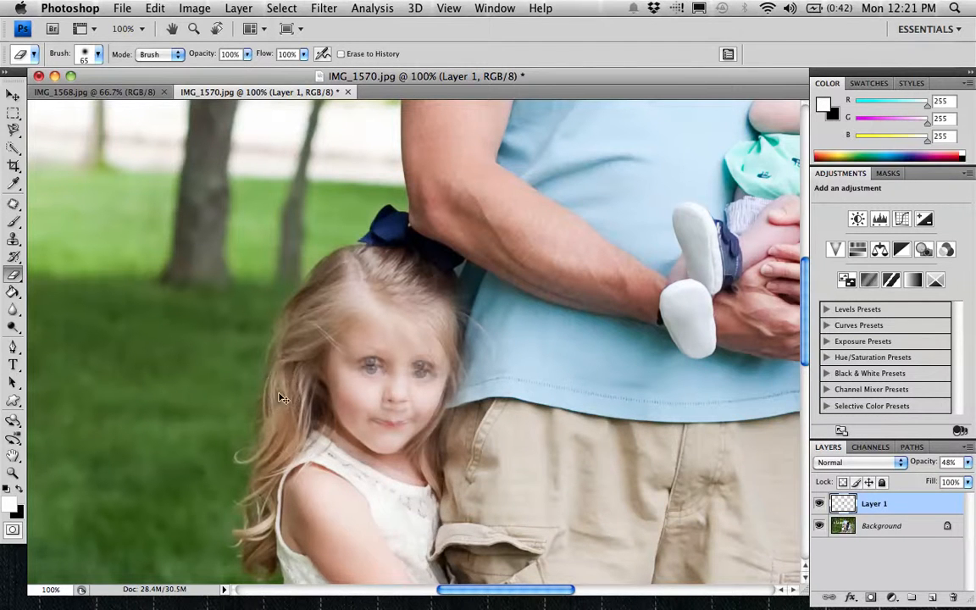
Erase the pasted layer's lower edge along the girl's hair, shoulder and dress neckline with a soft 35 px Eraser.
key("super+equal")
scroll(534, 411, "down", 5)
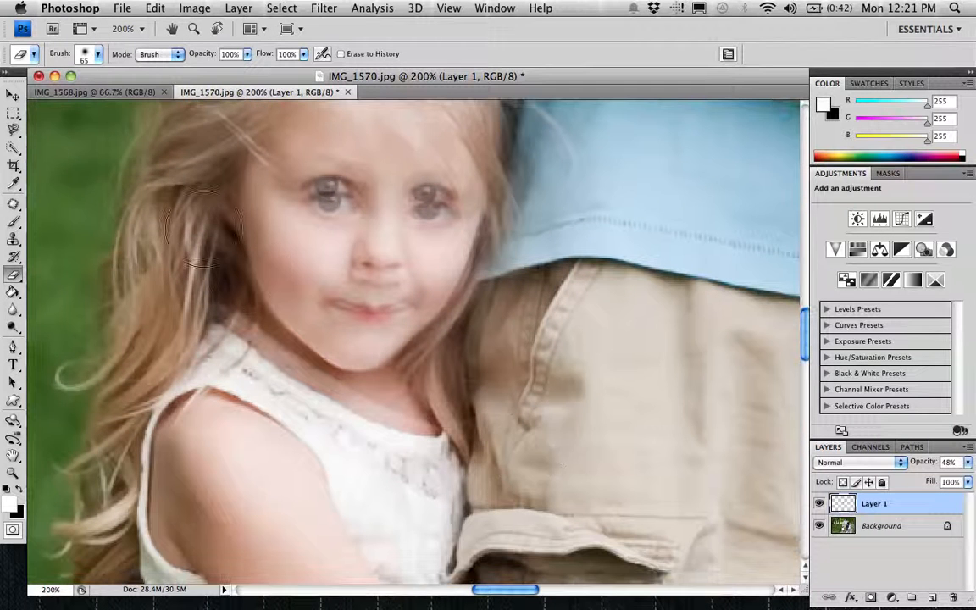
left_click(97, 54)
left_click(31, 231)
mouse_move(186, 328)
left_mouse_down()
mouse_move(240, 338)
mouse_move(295, 383)
mouse_move(366, 417)
mouse_move(465, 438)
left_mouse_up()
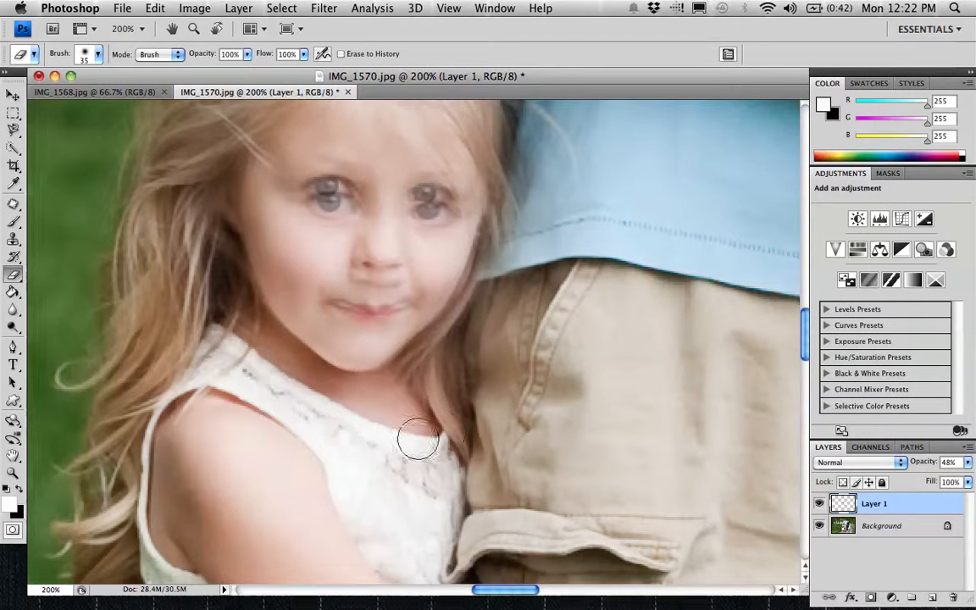
key("super+minus")
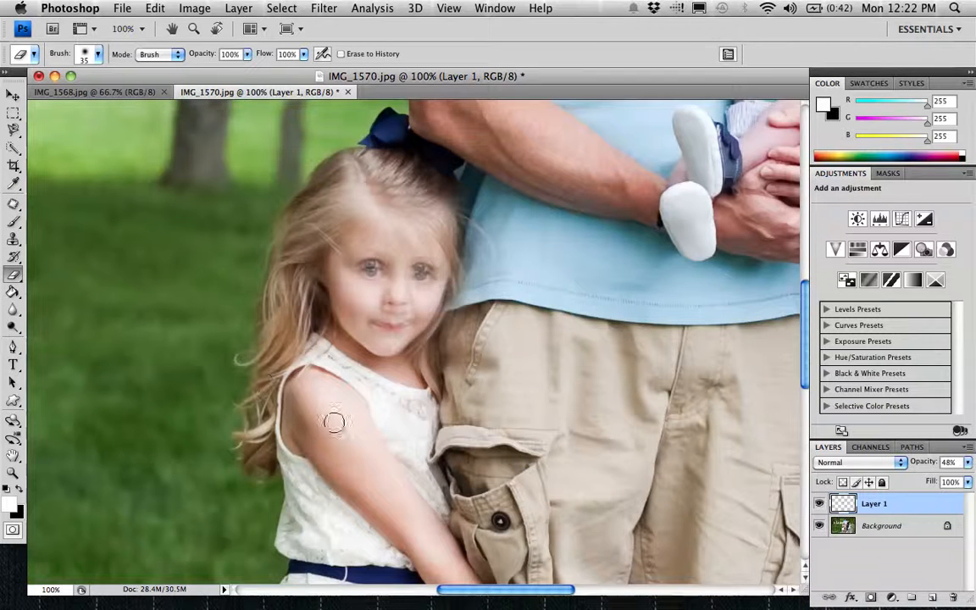
Restore the pasted head layer's opacity to 100%.
left_click_drag(921, 467, 975, 455)
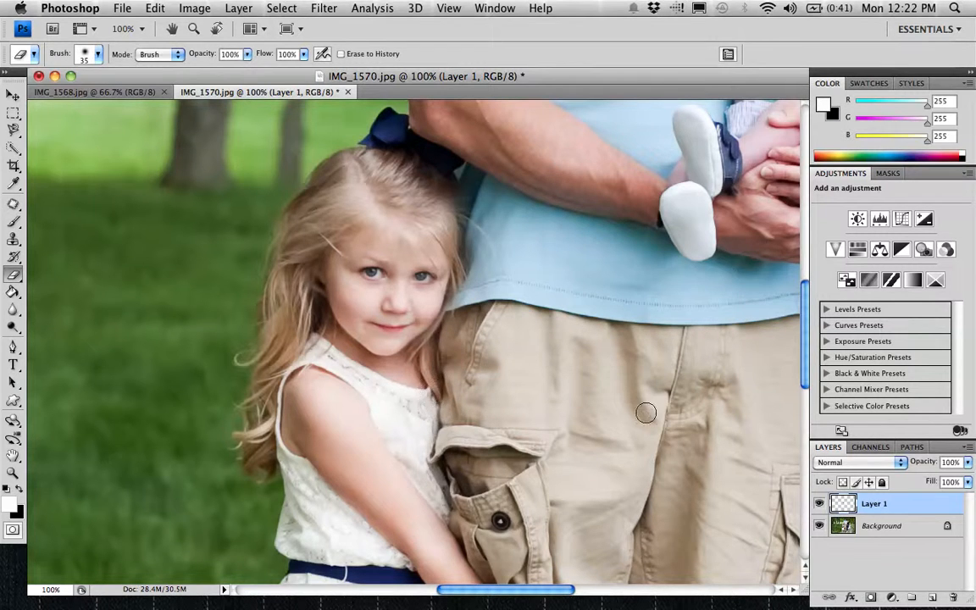
left_click_drag(927, 464, 972, 461)
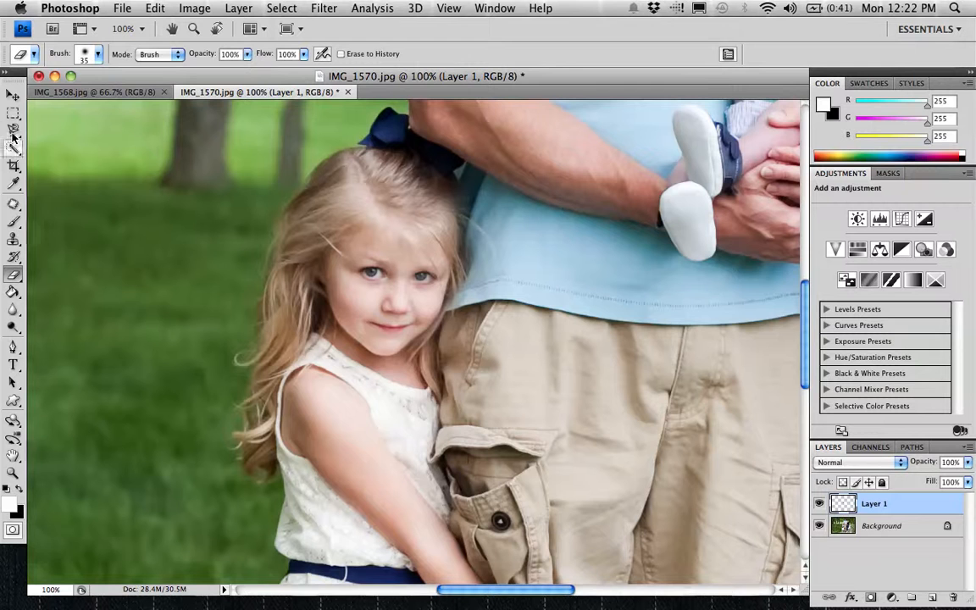
Examine how the pasted head blends with the girl's chin, neck and hair at close and wider views.
left_click(14, 96)
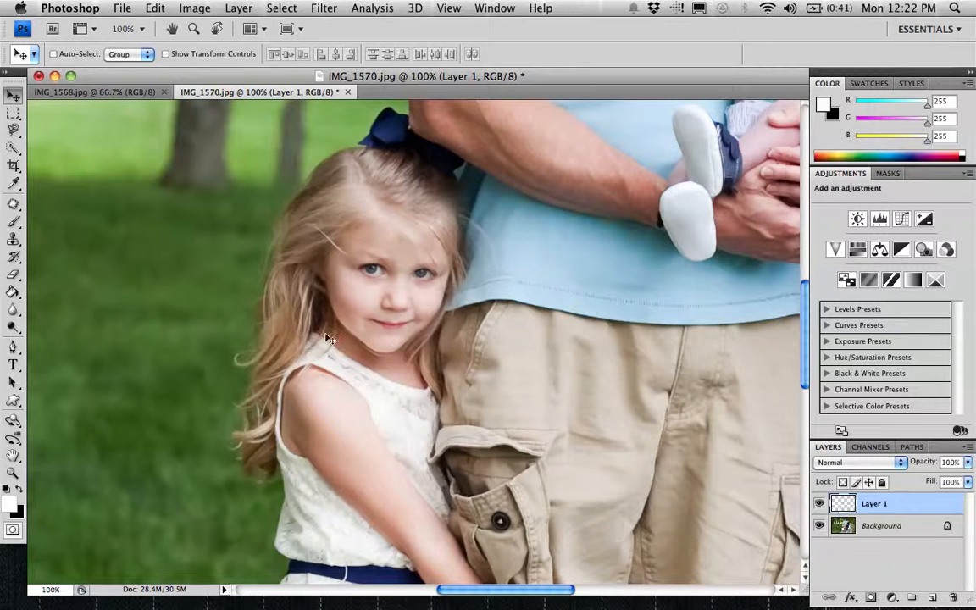
key("super+equal")
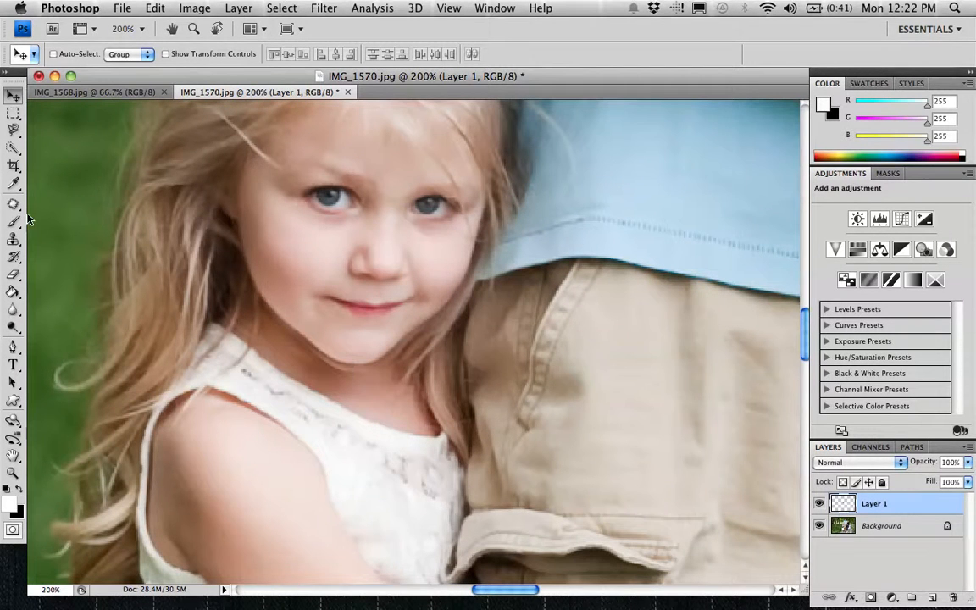
left_click(12, 240)
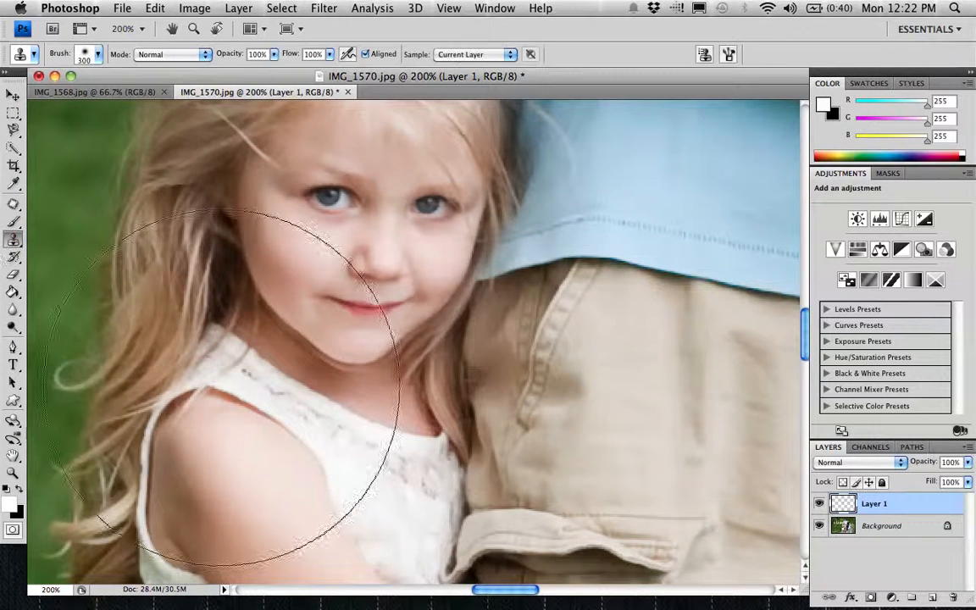
left_click(14, 275)
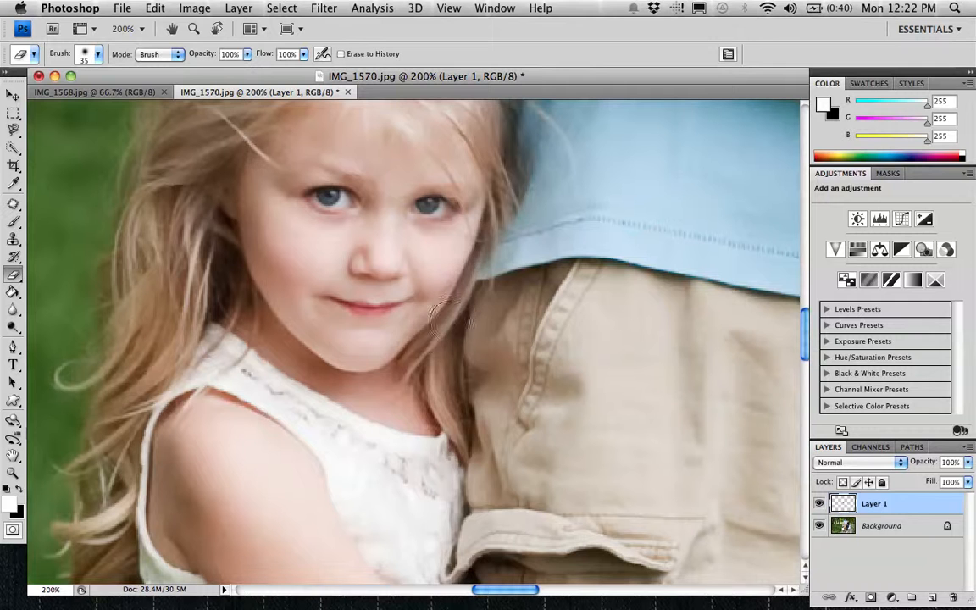
key("super+minus")
key("super+minus")
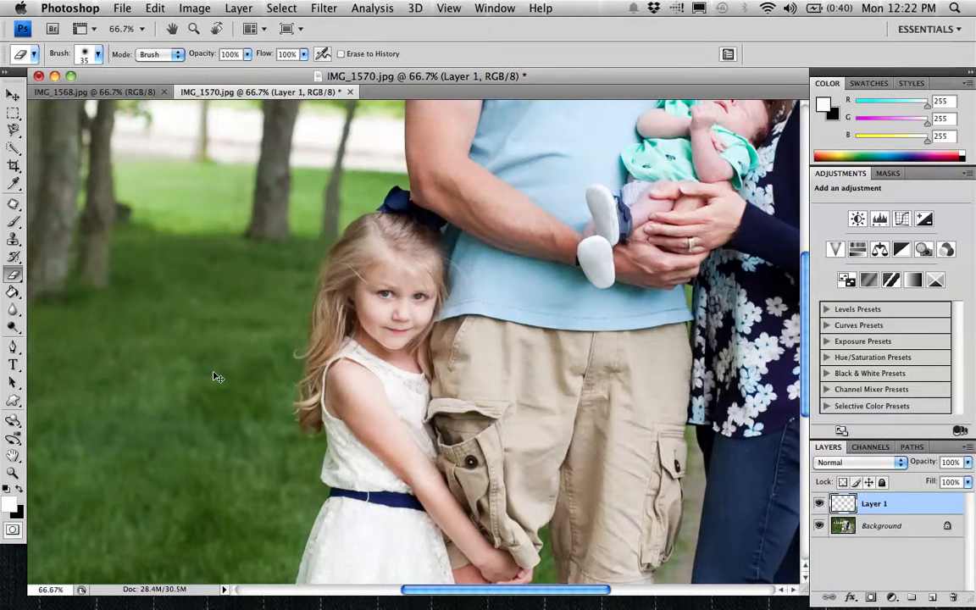
key("super+plus")
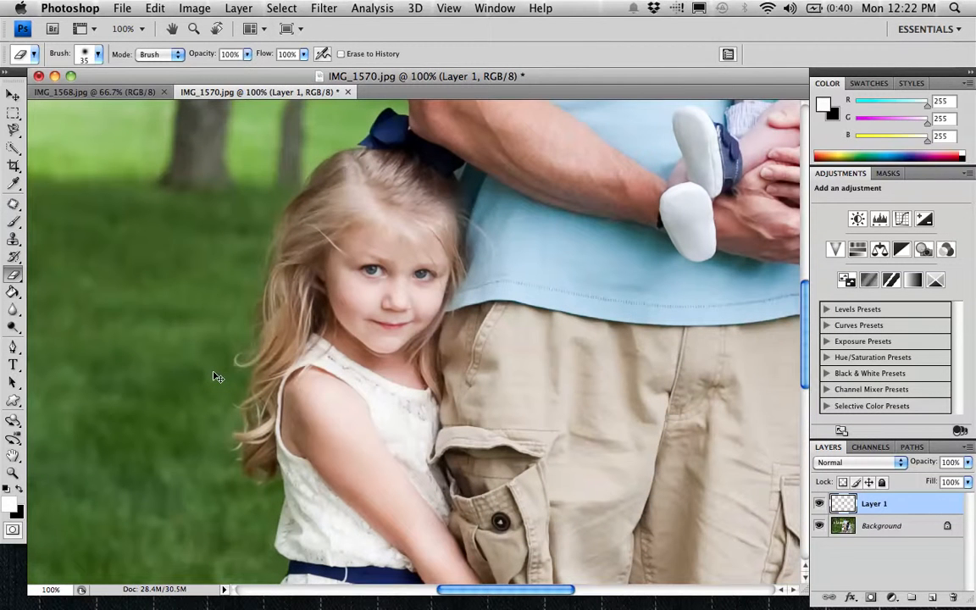
Move the pasted head slightly down and nudge it slightly to the left so it sits naturally on the neck.
left_click(14, 95)
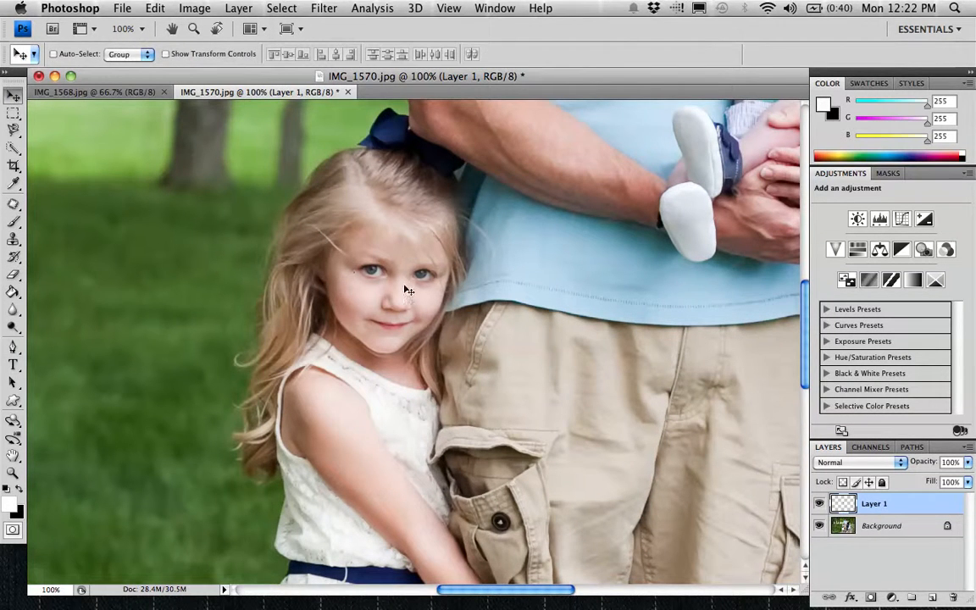
left_click_drag(405, 287, 404, 290)
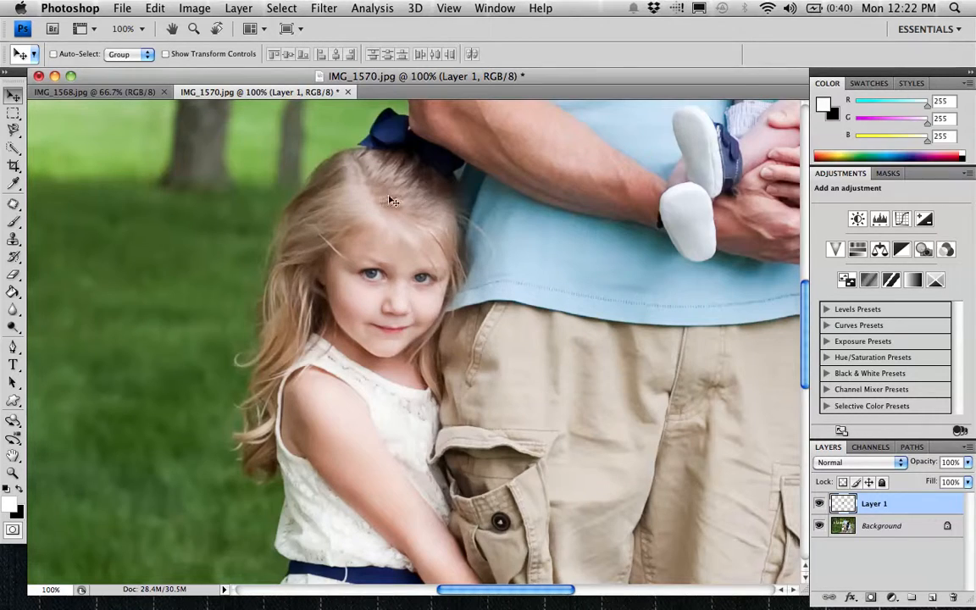
key("super+0")
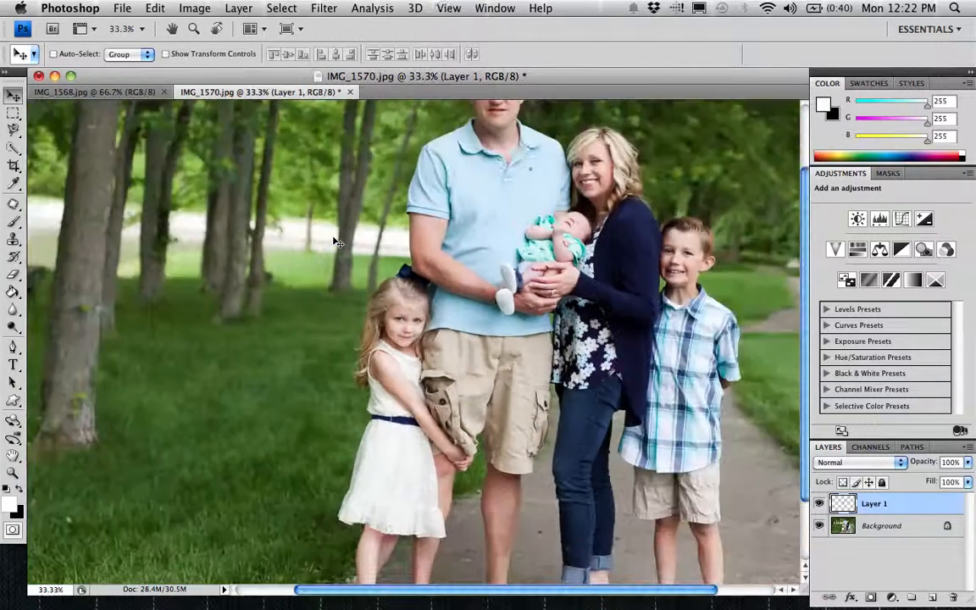
scroll(336, 242, "down", 1)
scroll(388, 280, "up", 4)
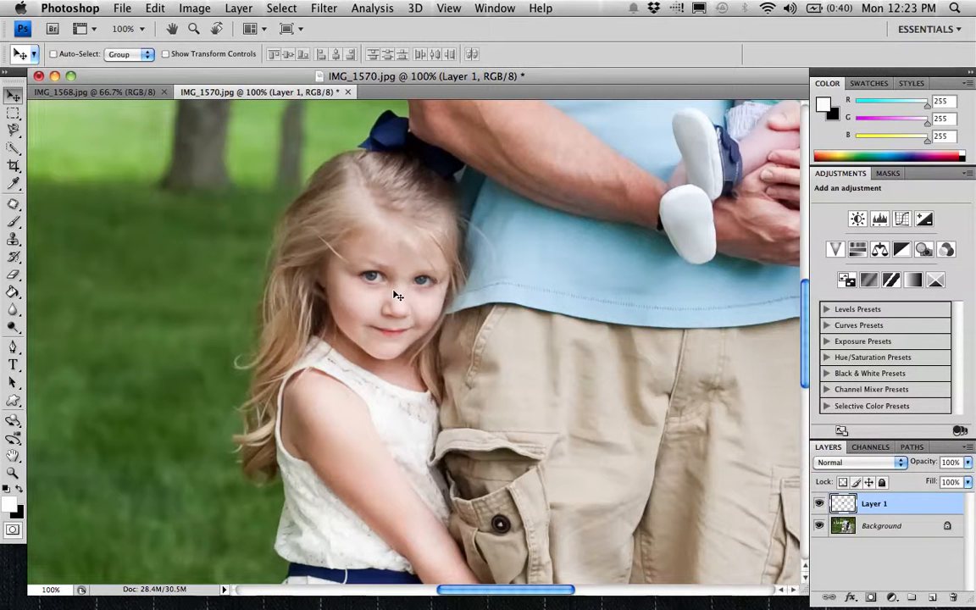
key("Left")
key("Left")
key("Left")
key("Left")
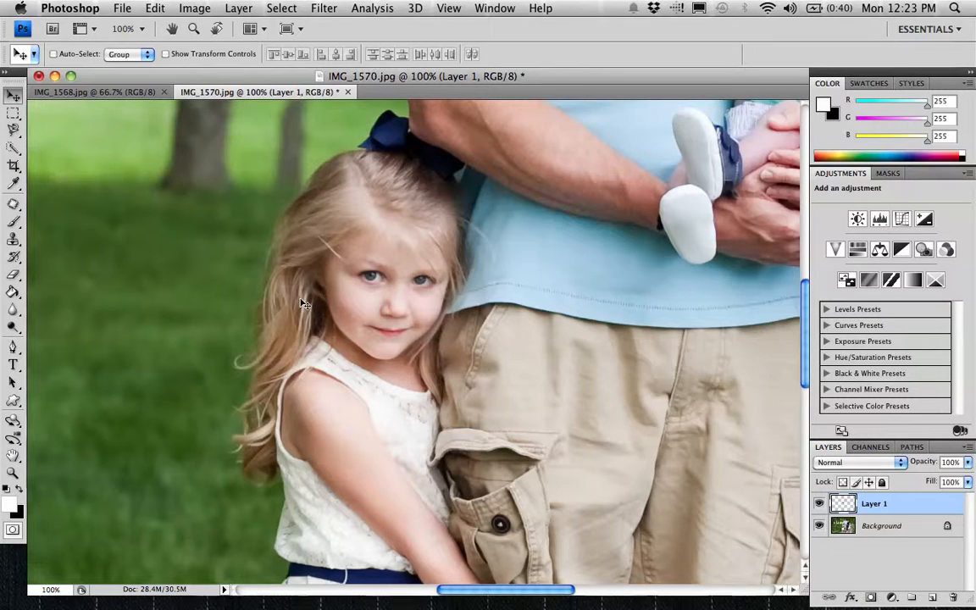
Compare the swapped head with the original in the full photo by fading its layer to 0% opacity, and restore it to 100%.
key("super+minus")
key("super+minus")
key("super+minus")
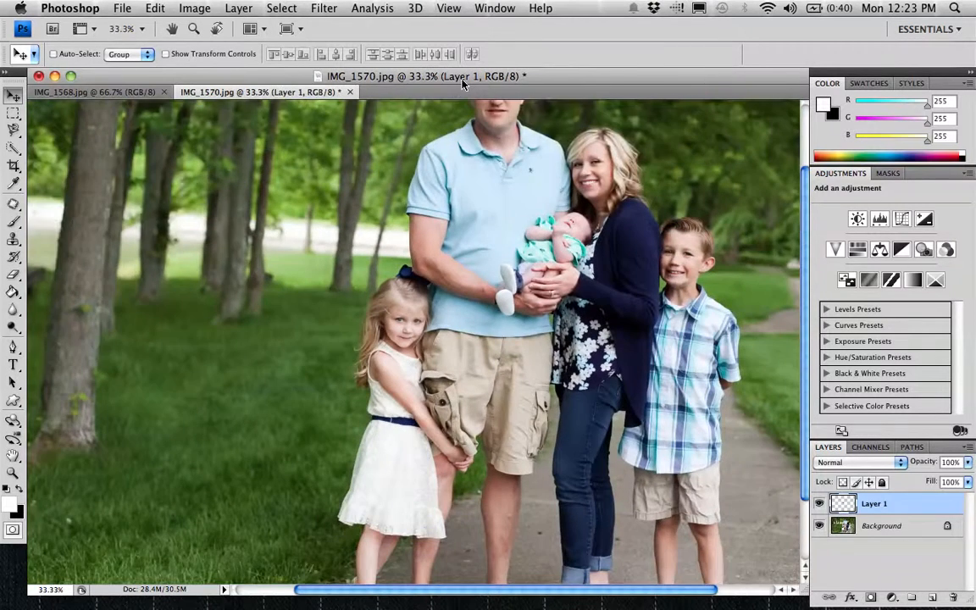
scroll(387, 440, "right", 4)
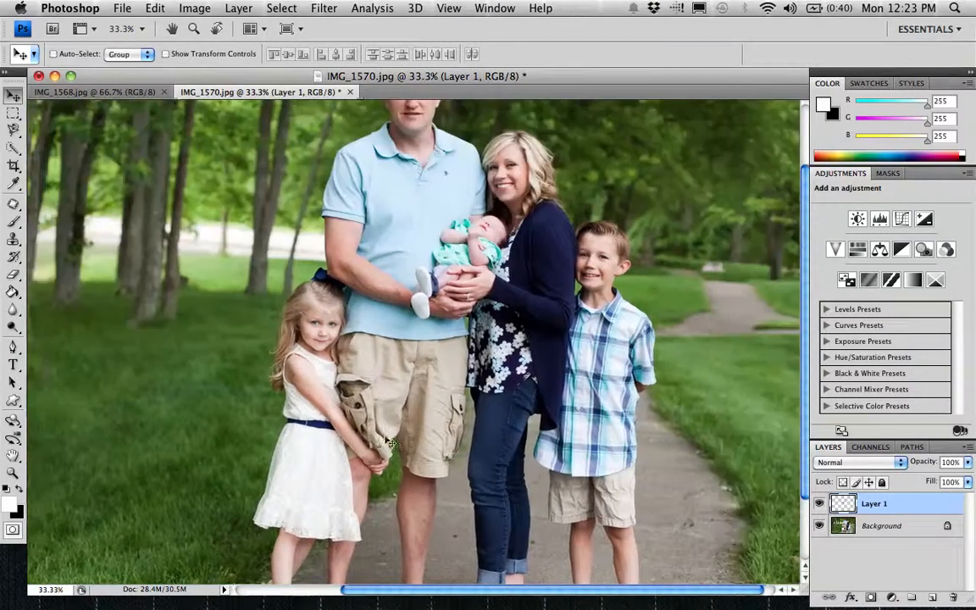
scroll(387, 441, "up", 4)
key("super+minus")
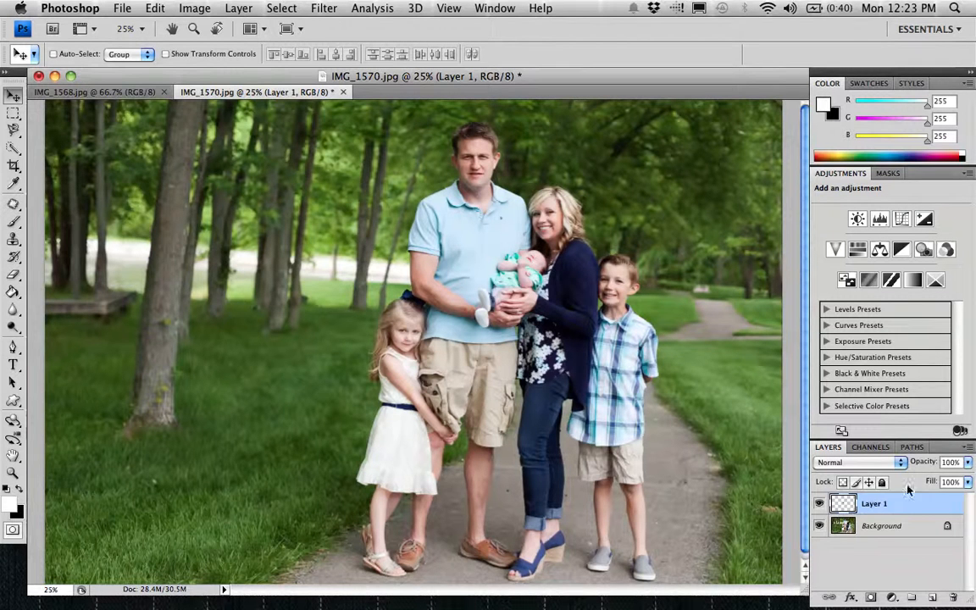
left_click_drag(930, 465, 658, 426)
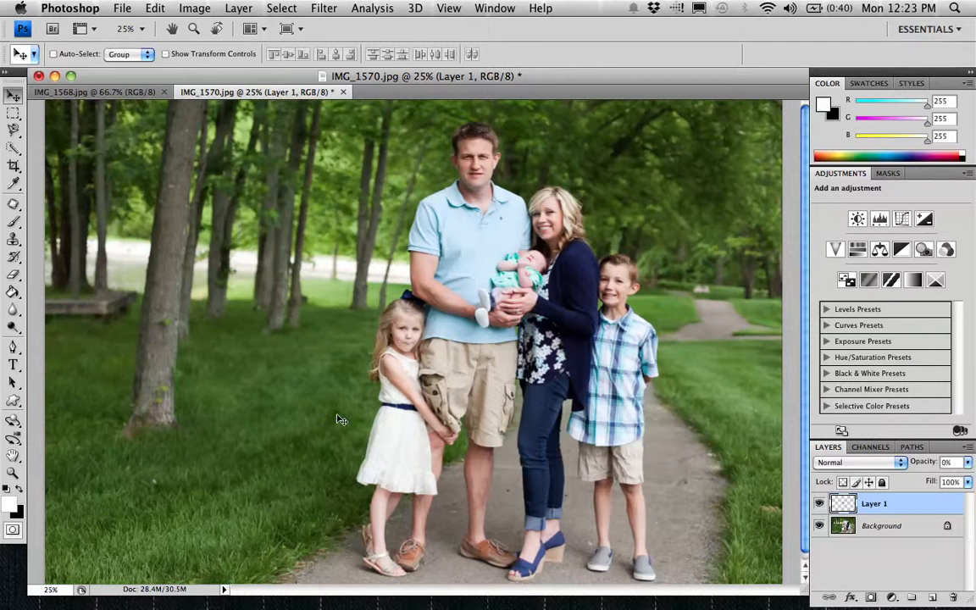
left_click_drag(913, 465, 974, 432)
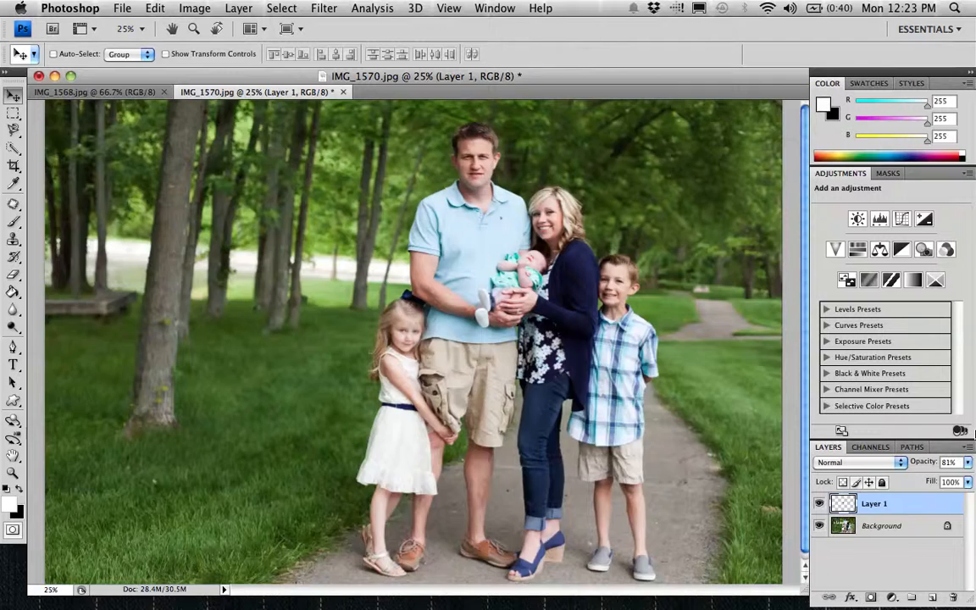
key("super+equal")
key("super+equal")
key("0")
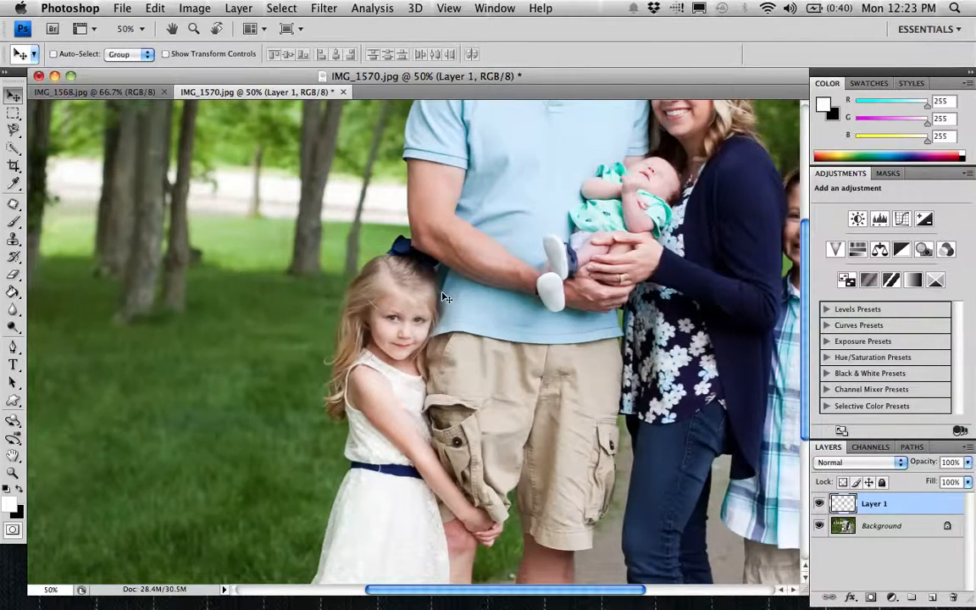
Examine the girl's finished head and the faces of the parents and the boy up close.
key("super+minus")
key("super+minus")
key("super+equal")
key("super+equal")
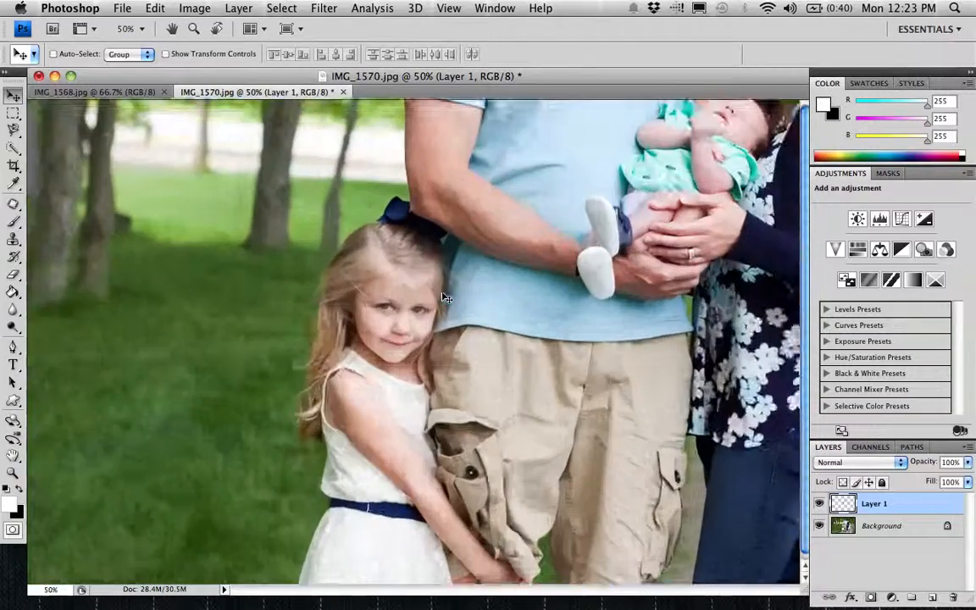
key("super+equal")
scroll(447, 298, "up", 5)
scroll(447, 298, "left", 5)
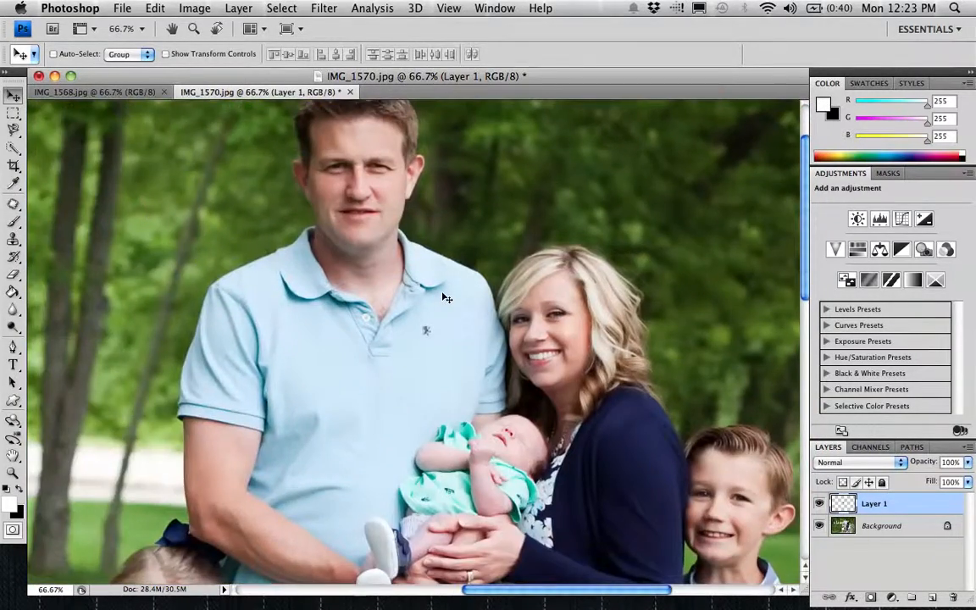
Merge the pasted head layer down into the Background layer of the family photo.
key("super+minus")
key("super+minus")
key("super+minus")
key("super+minus")
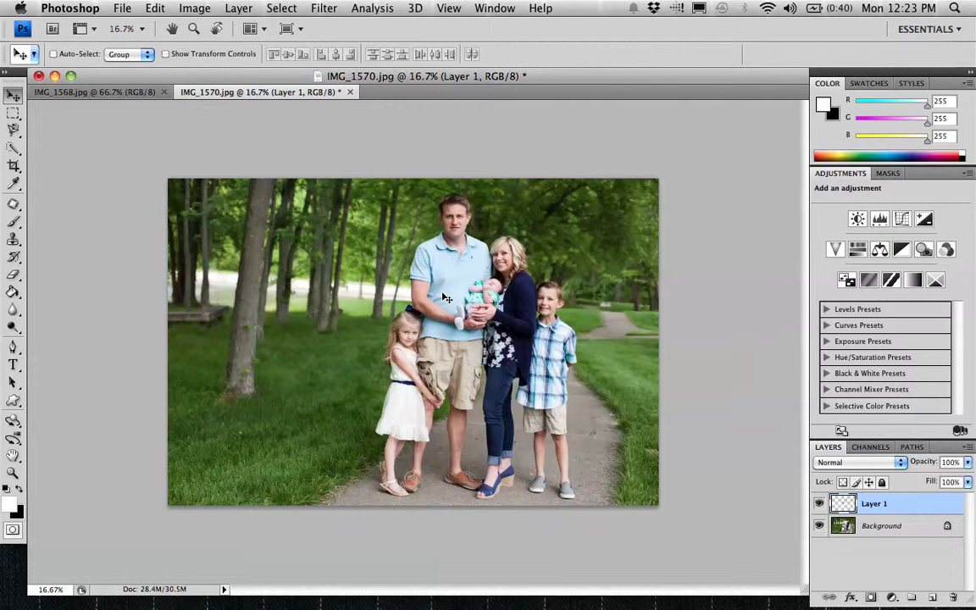
key("super+e")
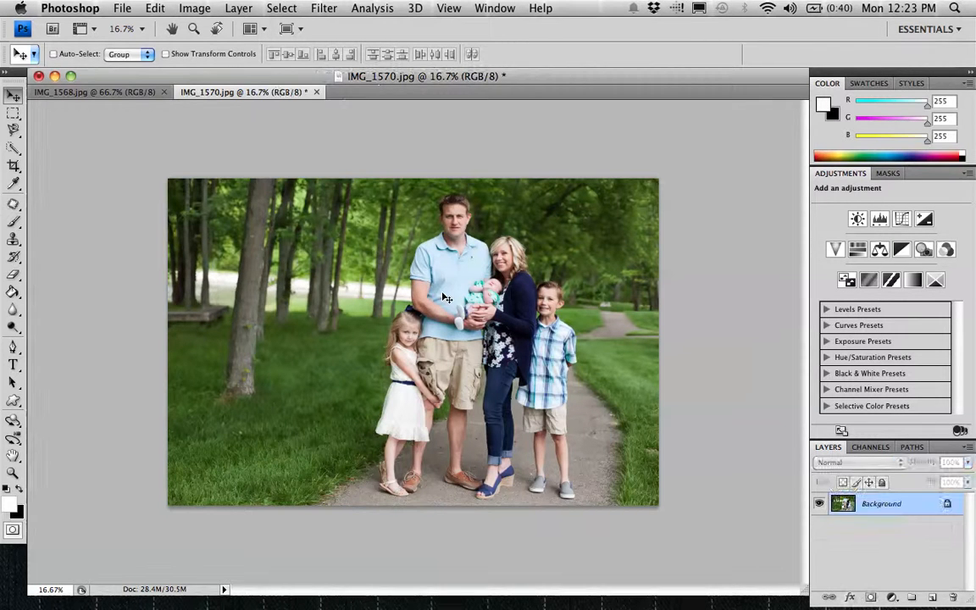
Save the merged photo as a new JPEG file named IMG_1570e.jpg, accepting the JPEG options.
key("super+shift+s")
type("e.jpg")
key("Return")
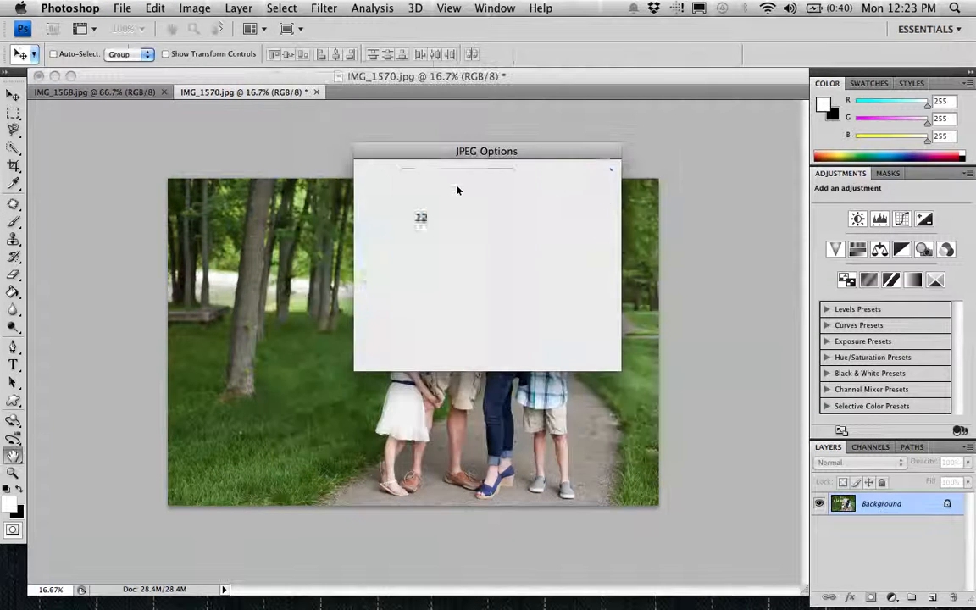
left_click(563, 170)
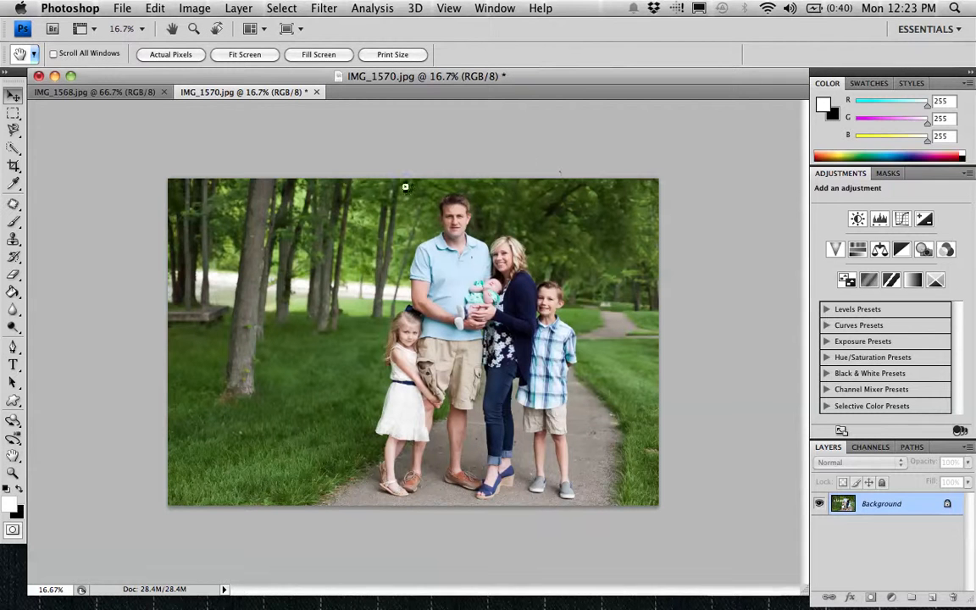
key("v")
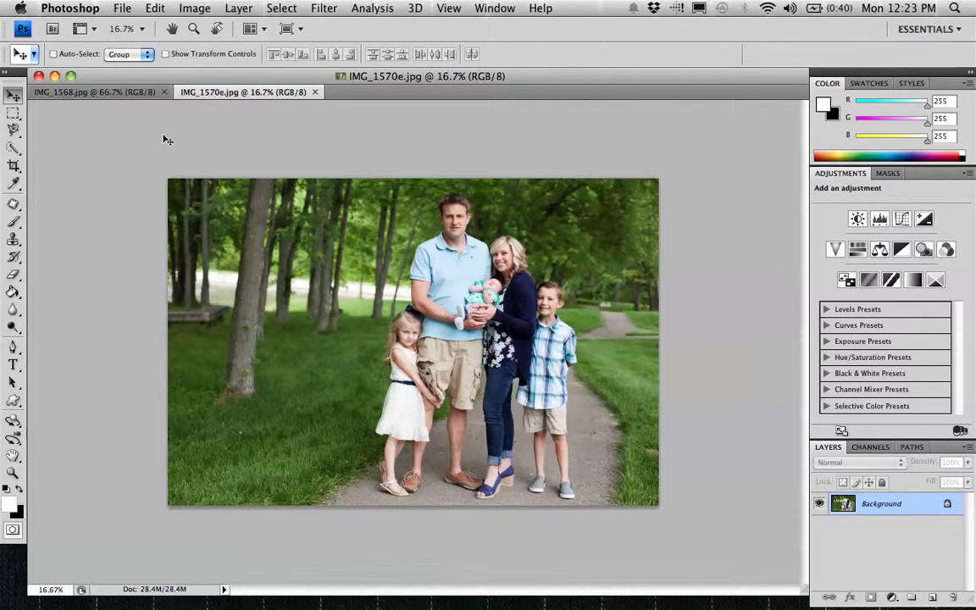
Examine the saved photo, checking the girl's swapped head up close and the whole family at full view.
key("super+equal")
key("super+equal")
key("super+equal")
key("super+equal")
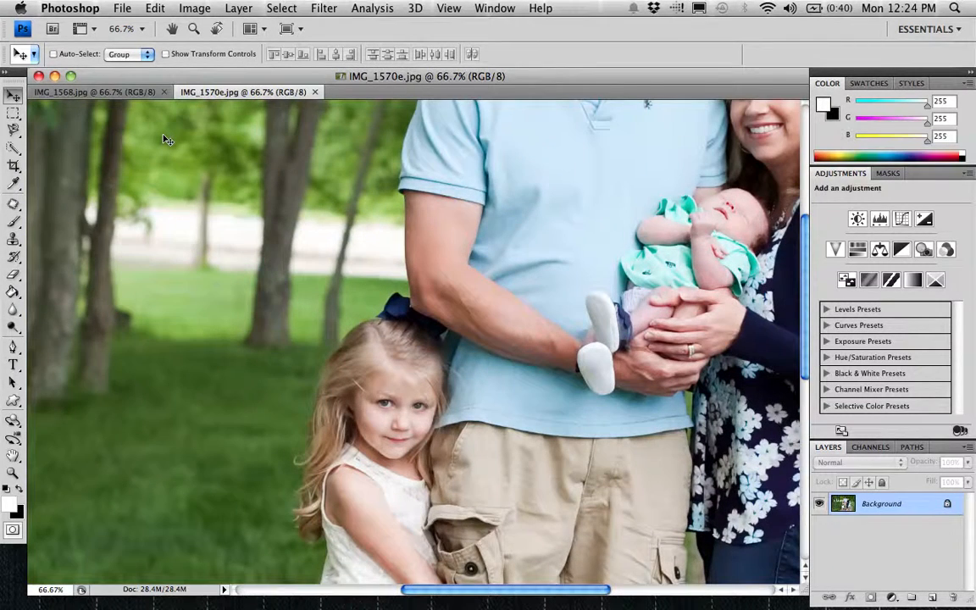
key("super+minus")
key("super+minus")
key("super+minus")
key("super+minus")
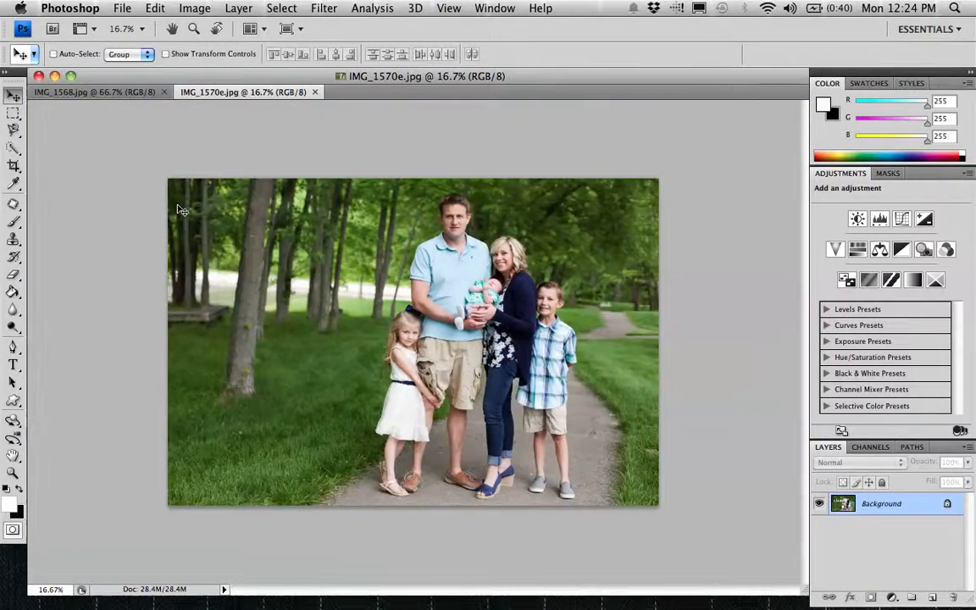
key("super+equal")
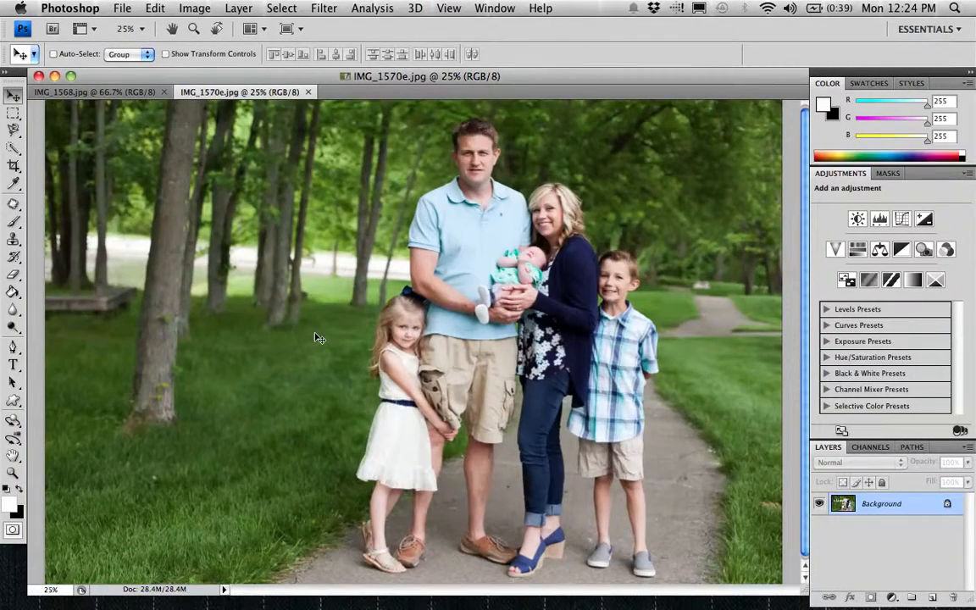